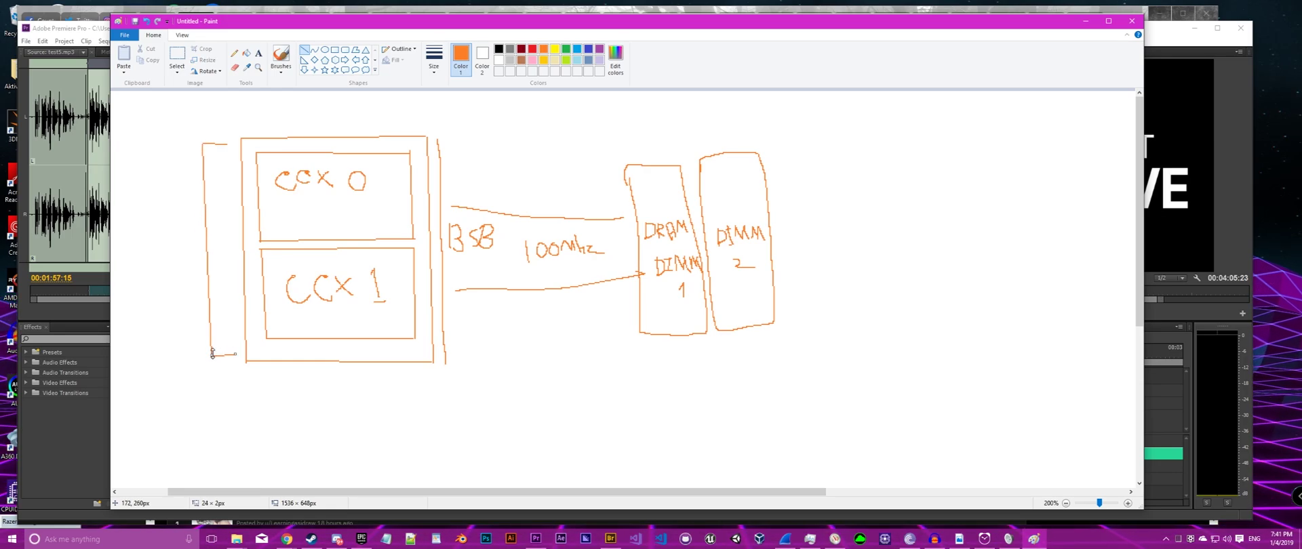
- Write the 4lx label left of the diagram and start the Local label above it
{"action": "left_click_drag", "start_coordinate": [166, 198], "coordinate": [174, 224]}
{"action": "left_click_drag", "start_coordinate": [177, 200], "coordinate": [180, 222]}
{"action": "left_click_drag", "start_coordinate": [183, 207], "coordinate": [192, 223]}
- Finish the Local label, letter VCORE with dashes down the left, and write TEMP below
{"action": "left_click_drag", "start_coordinate": [338, 103], "coordinate": [373, 119]}
{"action": "left_click_drag", "start_coordinate": [376, 117], "coordinate": [392, 95]}
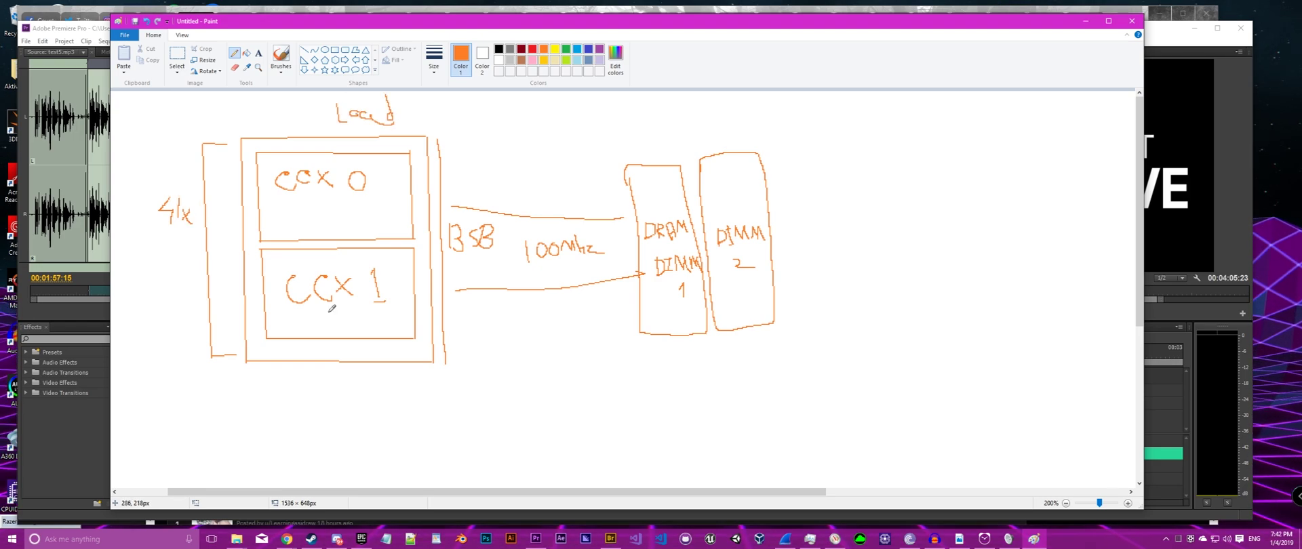
{"action": "left_click_drag", "start_coordinate": [124, 266], "coordinate": [135, 289]}
{"action": "left_click_drag", "start_coordinate": [163, 278], "coordinate": [184, 278]}
{"action": "left_click_drag", "start_coordinate": [266, 390], "coordinate": [326, 411]}
{"action": "left_click_drag", "start_coordinate": [337, 410], "coordinate": [397, 390]}
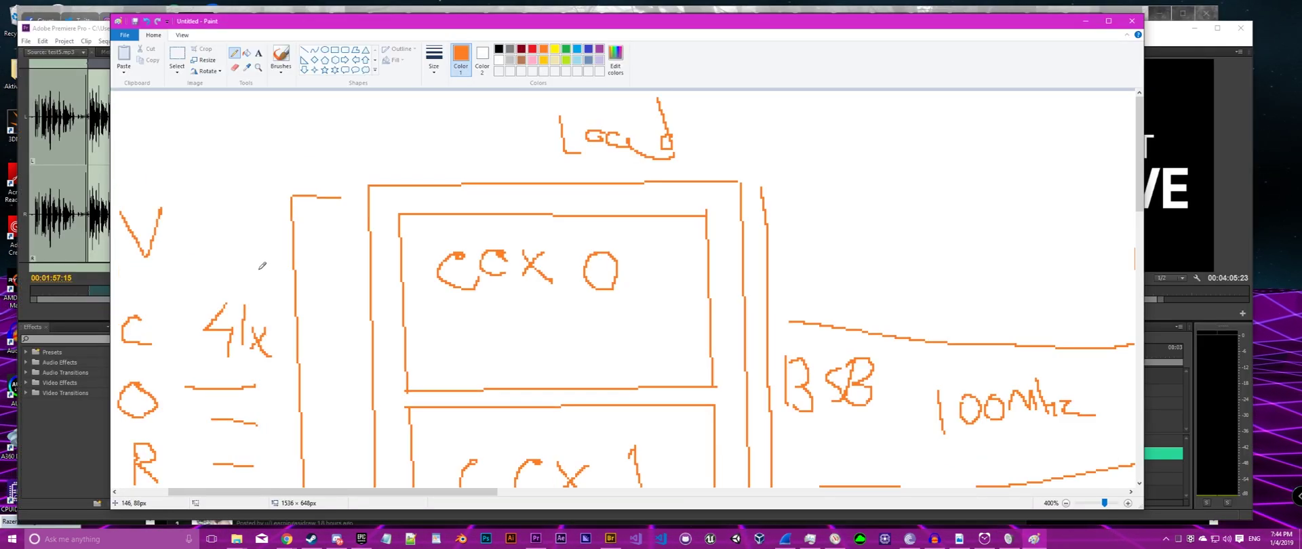
- Zoom in, split the CCX boxes with dividing lines, and write 43x in the upper core
{"action": "scroll", "coordinate": [261, 266], "scroll_direction": "down", "scroll_amount": 3}
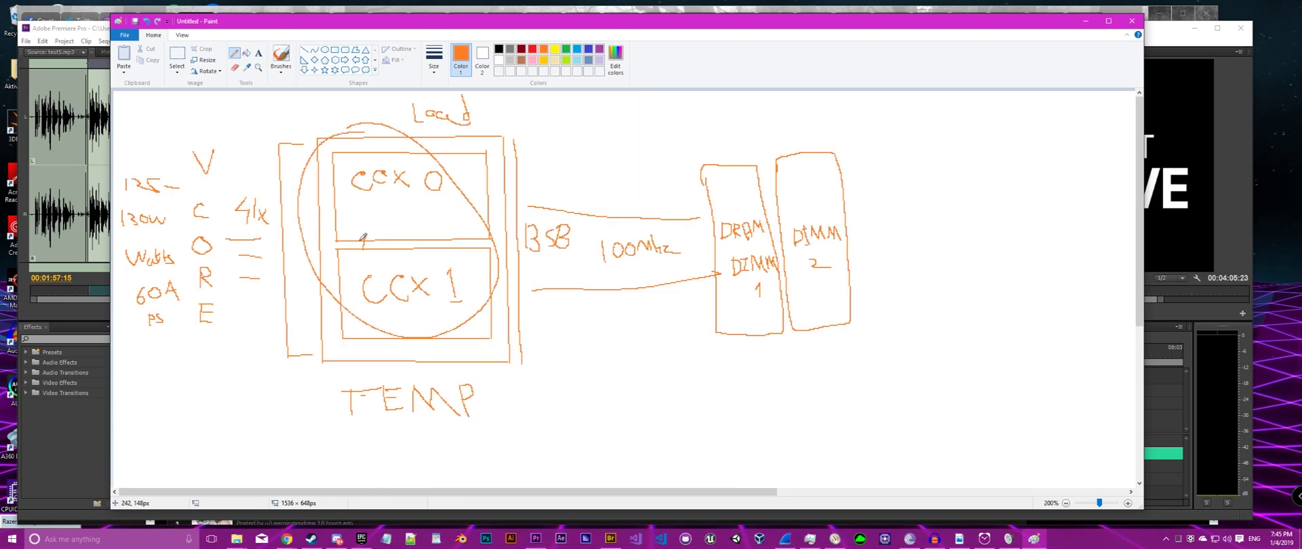
{"action": "key", "text": "ctrl+Page_Up"}
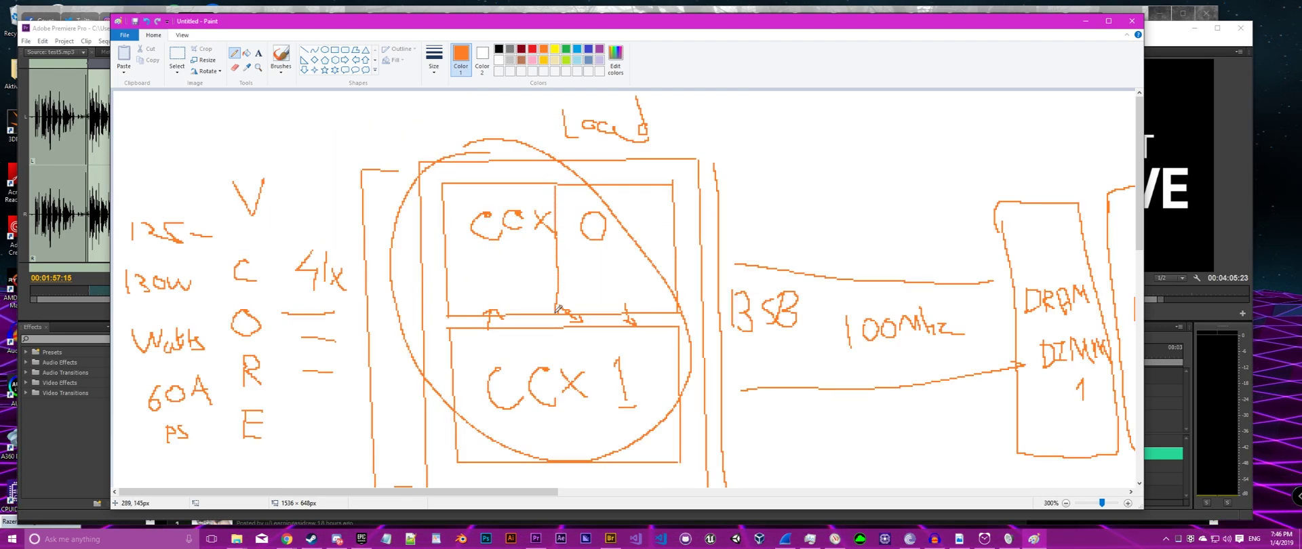
{"action": "left_click_drag", "start_coordinate": [564, 328], "coordinate": [565, 462]}
{"action": "left_click_drag", "start_coordinate": [446, 269], "coordinate": [562, 269]}
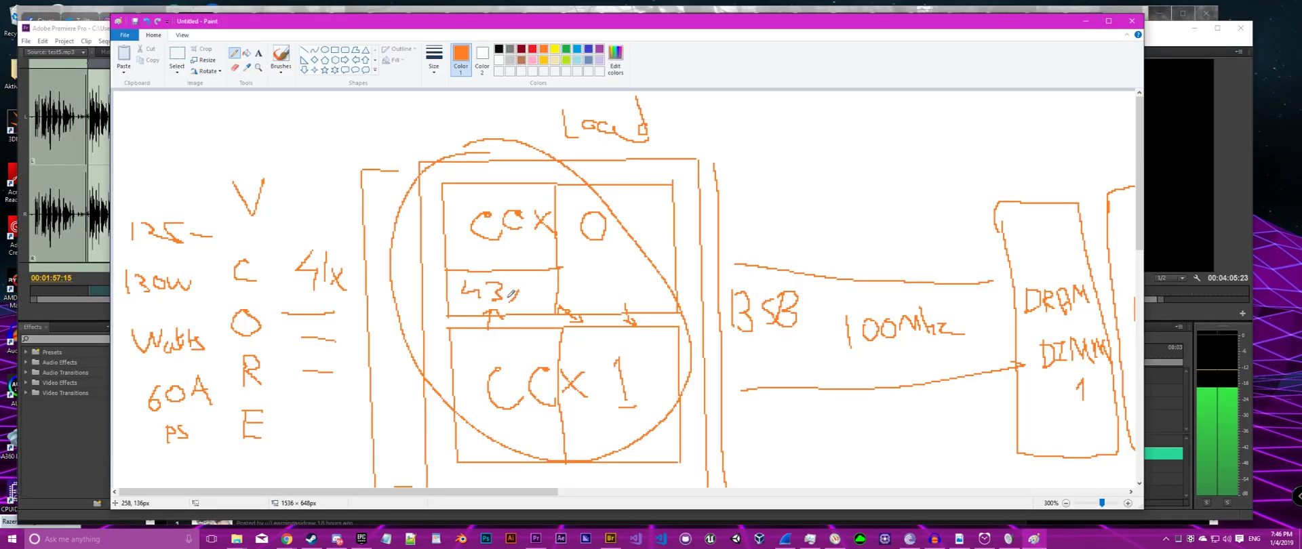
{"action": "left_click_drag", "start_coordinate": [510, 297], "coordinate": [517, 289]}
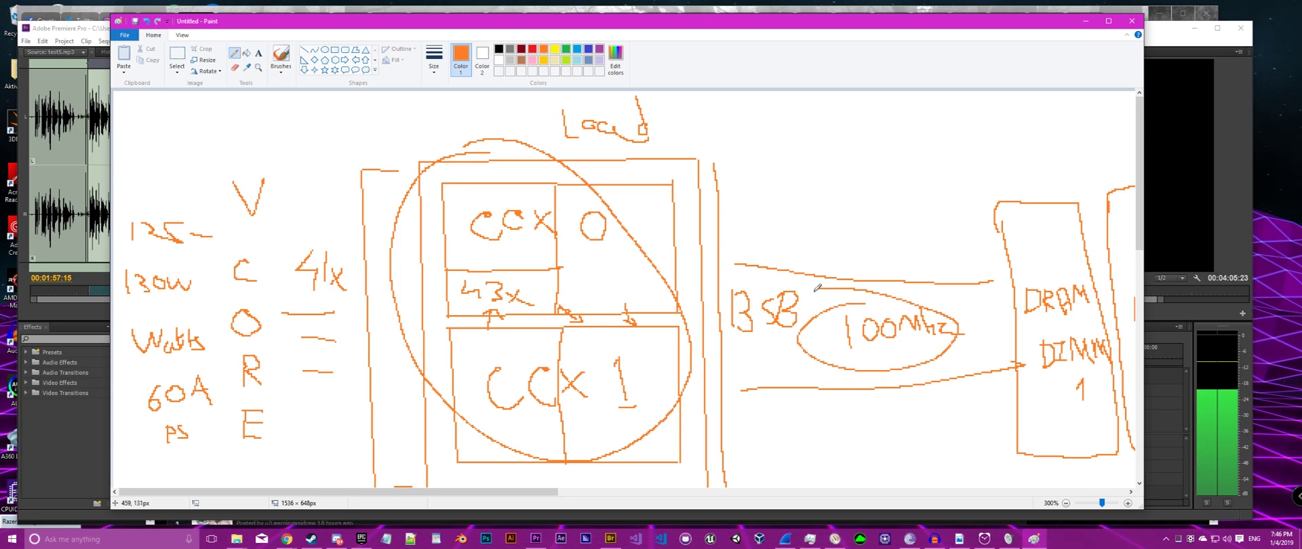
{"action": "scroll", "coordinate": [776, 346], "scroll_direction": "down", "scroll_amount": 1, "text": "ctrl"}
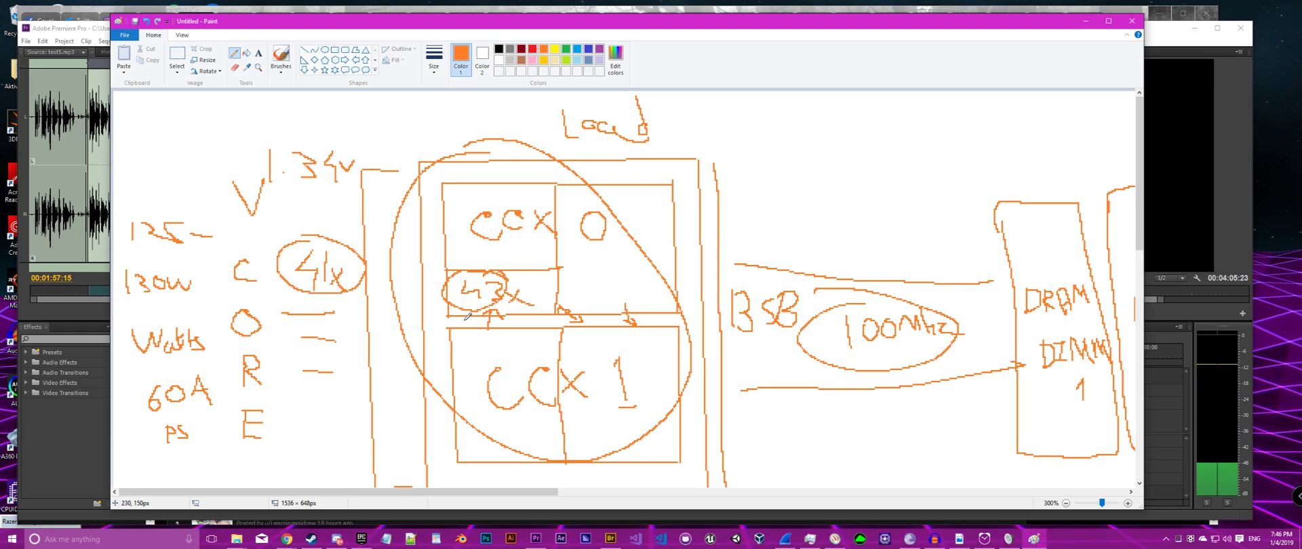
{"action": "scroll", "coordinate": [468, 316], "scroll_direction": "down", "scroll_amount": 1}
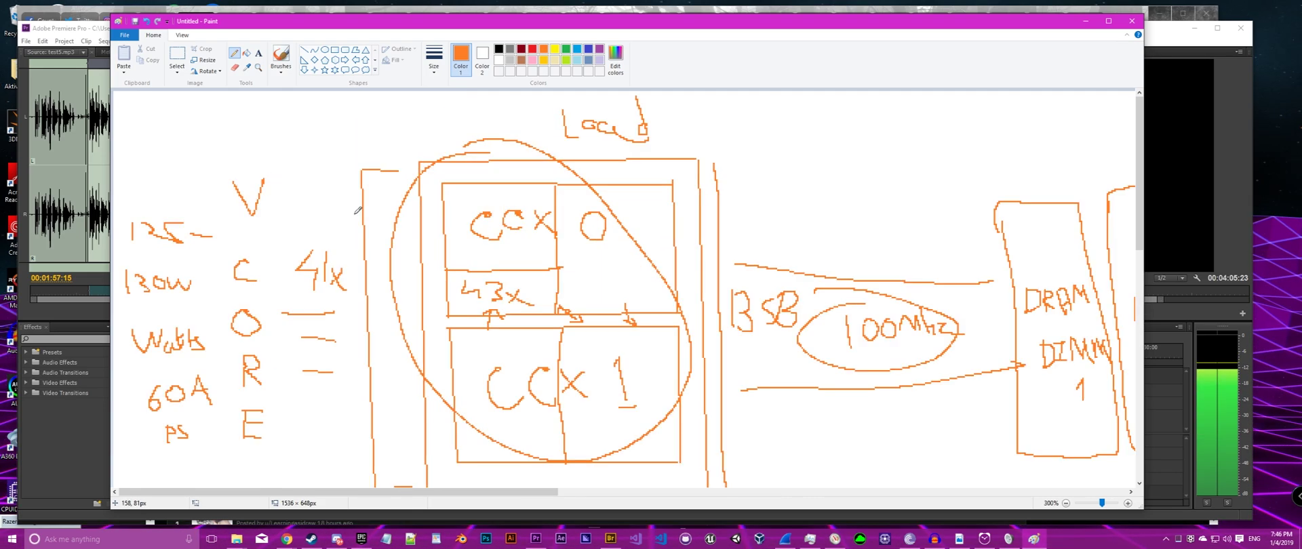
- Draw a loop around the 4lx multiplier label
{"action": "left_click_drag", "start_coordinate": [285, 243], "coordinate": [366, 271]}
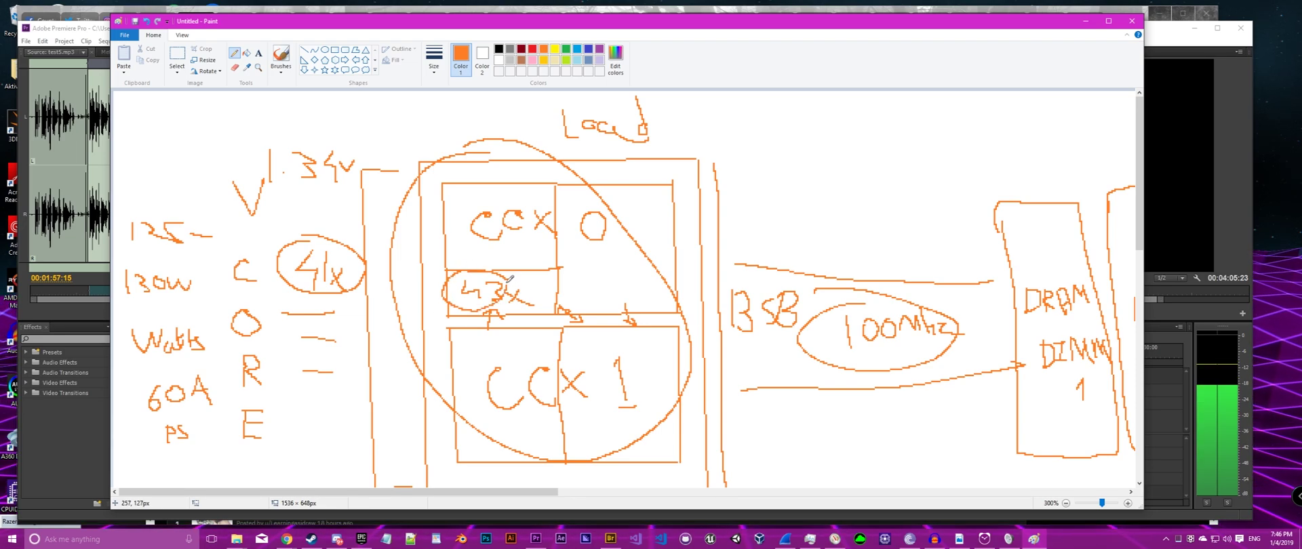
- Zoom the Paint canvas back out
{"action": "scroll", "coordinate": [467, 316], "scroll_direction": "down", "scroll_amount": 1}
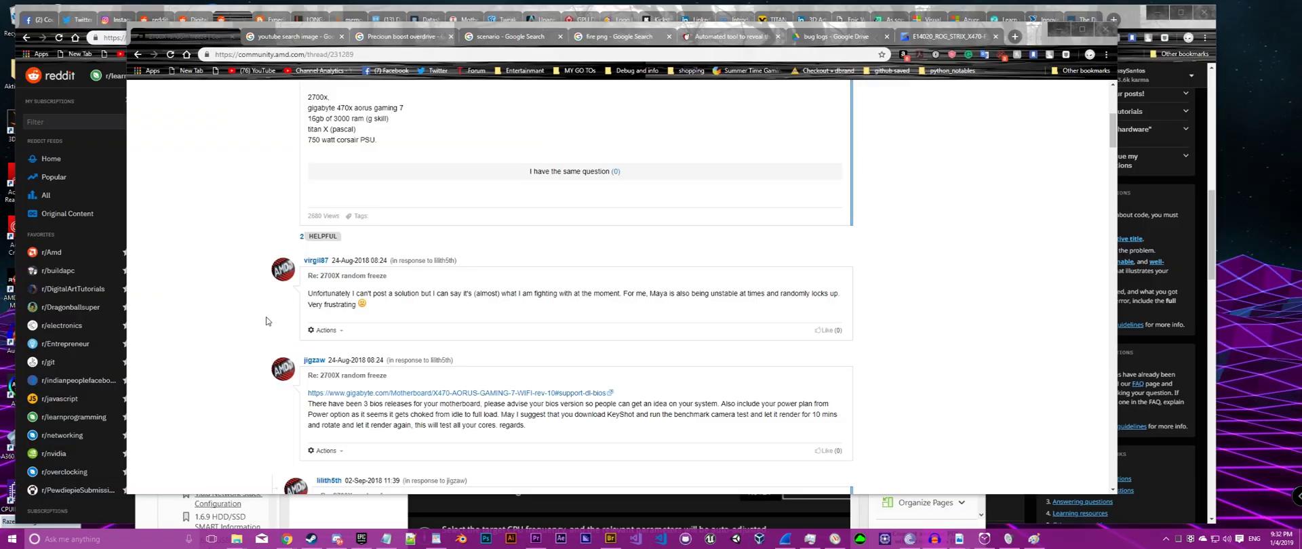
- Open Power Options from the Win+X menu and shift its window to the left
{"action": "key", "text": "super+x"}
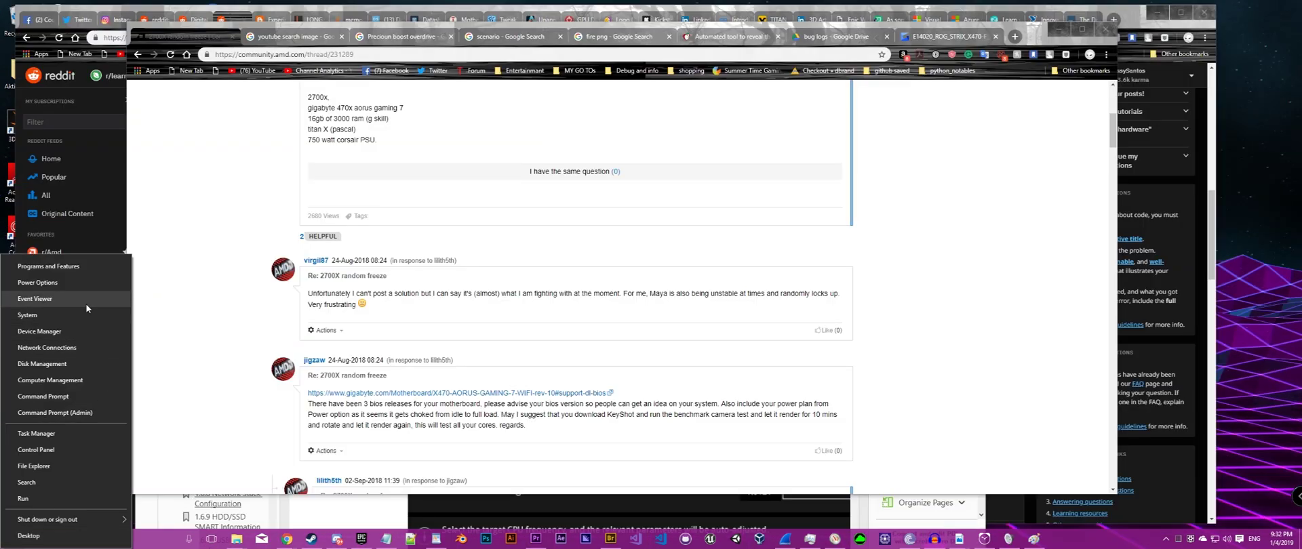
{"action": "left_click", "coordinate": [70, 282]}
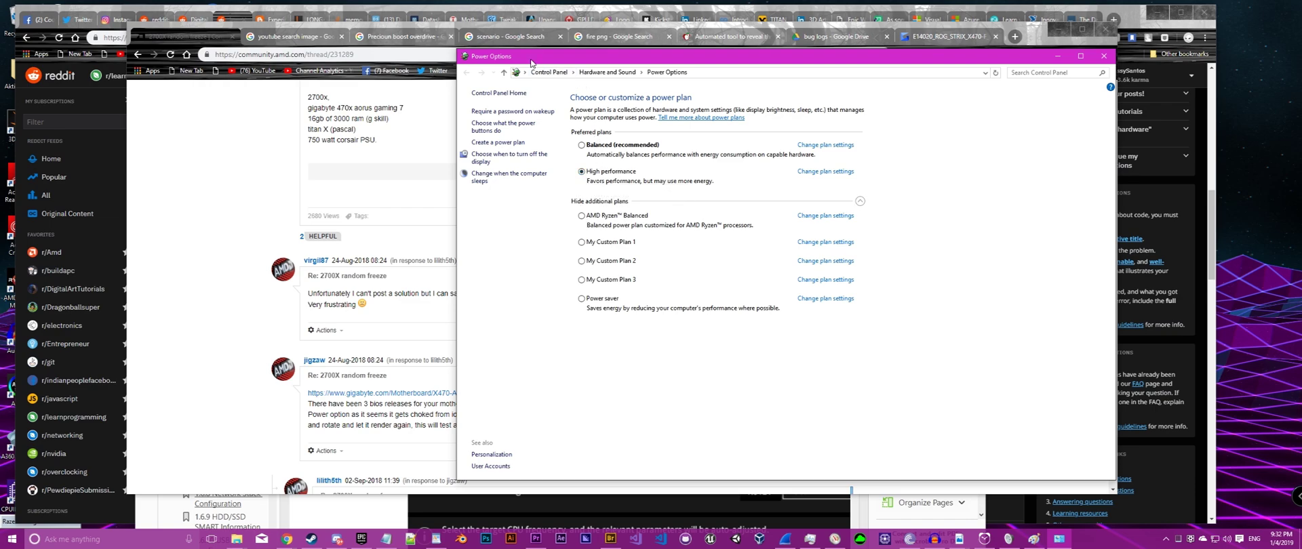
{"action": "left_click_drag", "start_coordinate": [531, 62], "coordinate": [494, 77]}
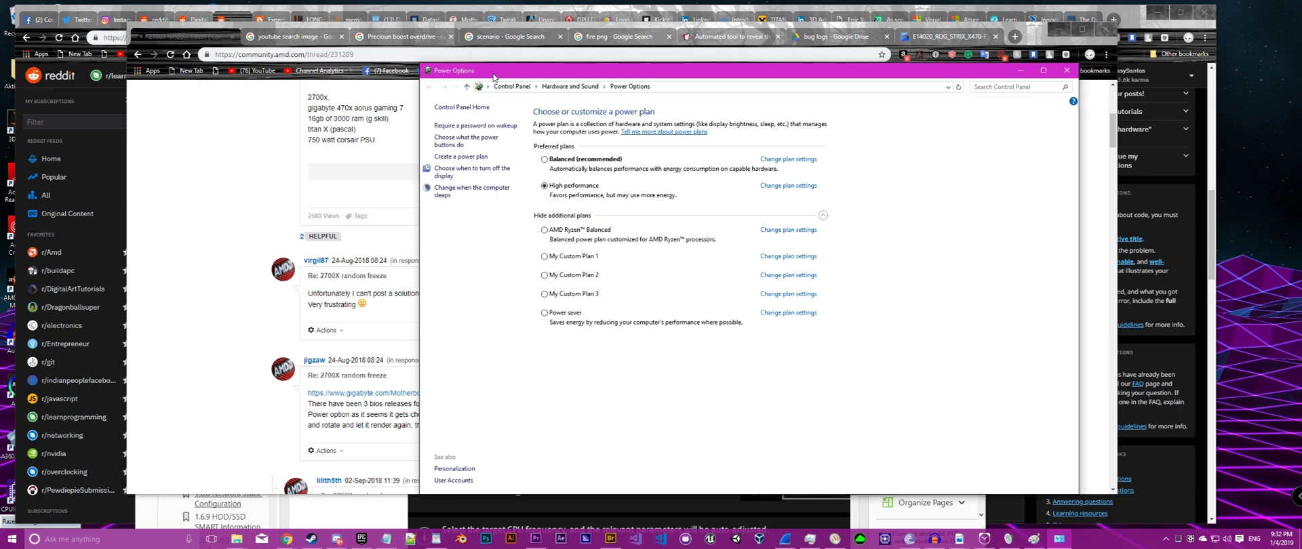
{"action": "left_click_drag", "start_coordinate": [494, 78], "coordinate": [490, 83]}
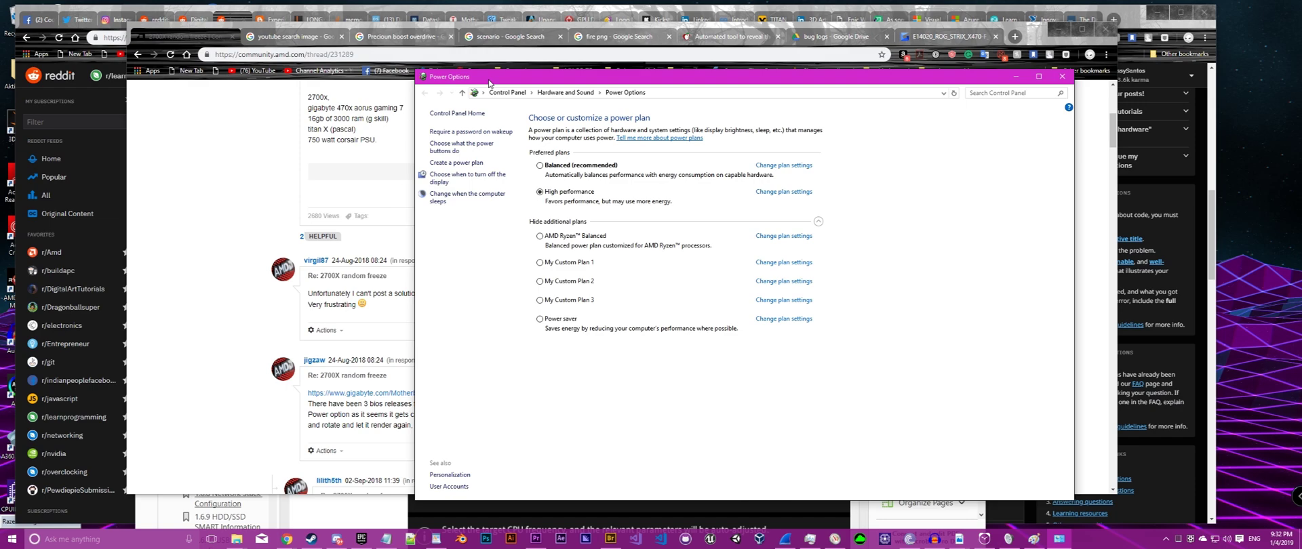
- Expand System devices in Device Manager, then bring Power Options back to the front
{"action": "key", "text": "super+x"}
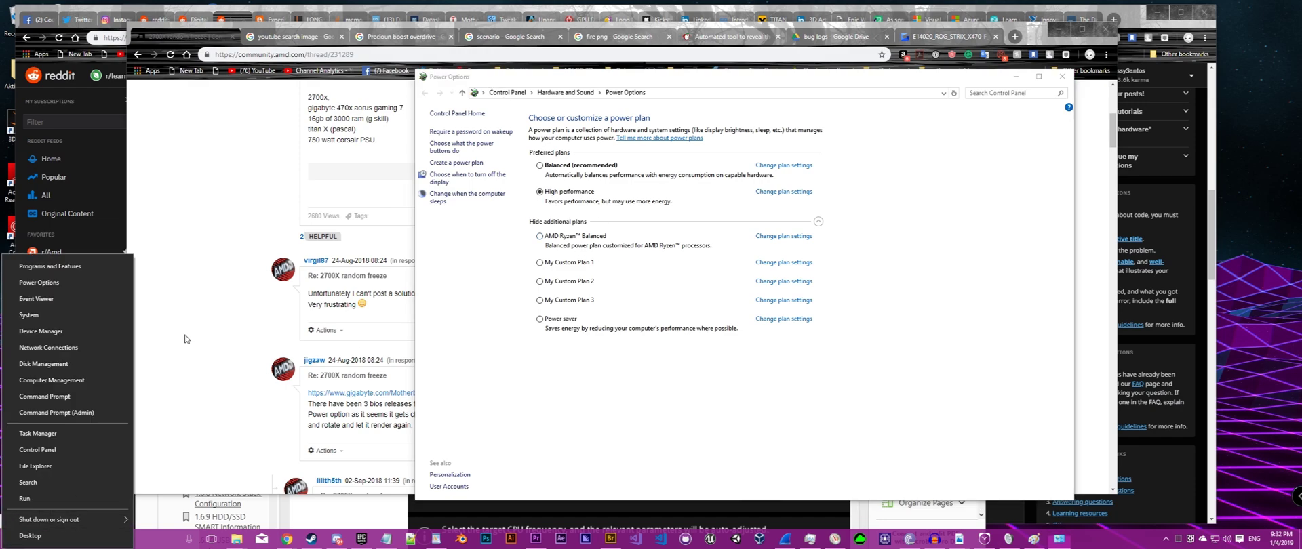
{"action": "left_click", "coordinate": [74, 331]}
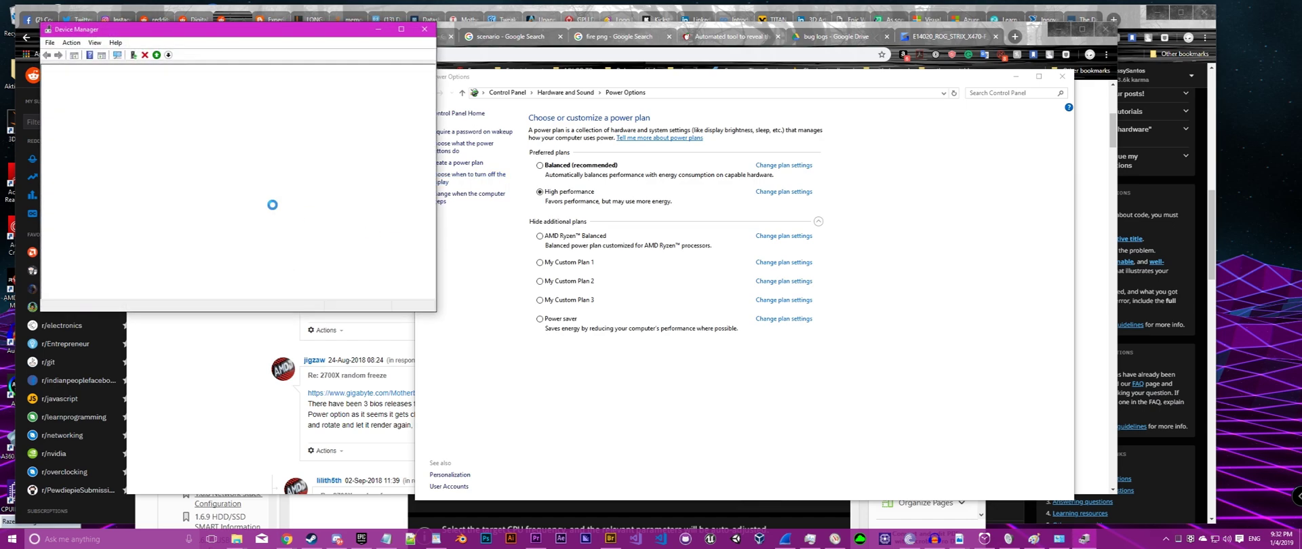
{"action": "double_click", "coordinate": [98, 244]}
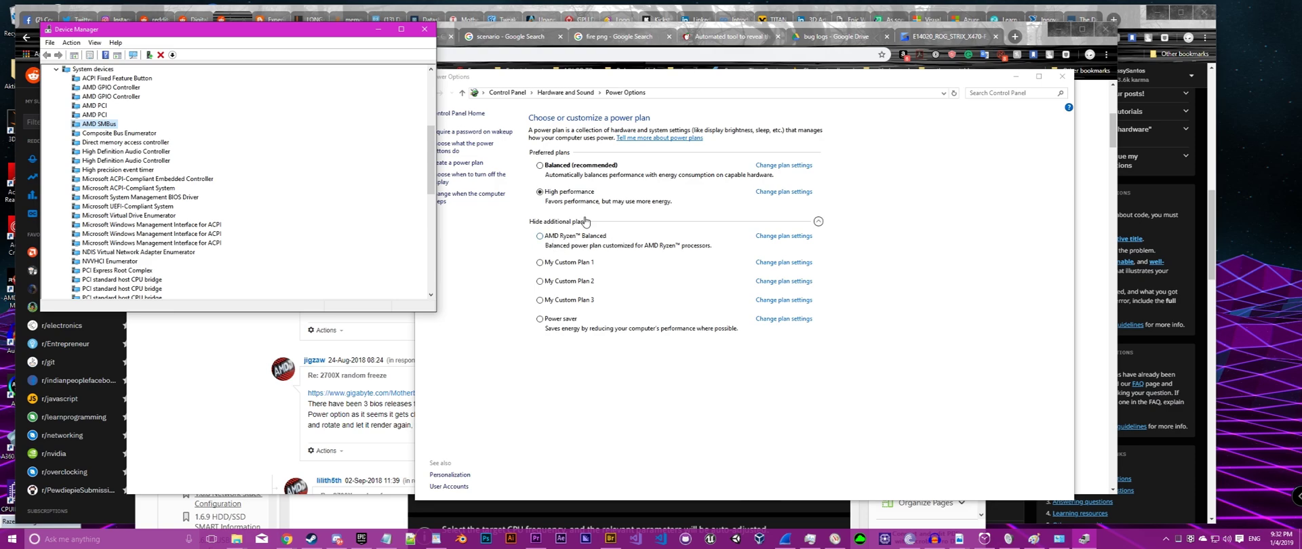
{"action": "left_click", "coordinate": [573, 77]}
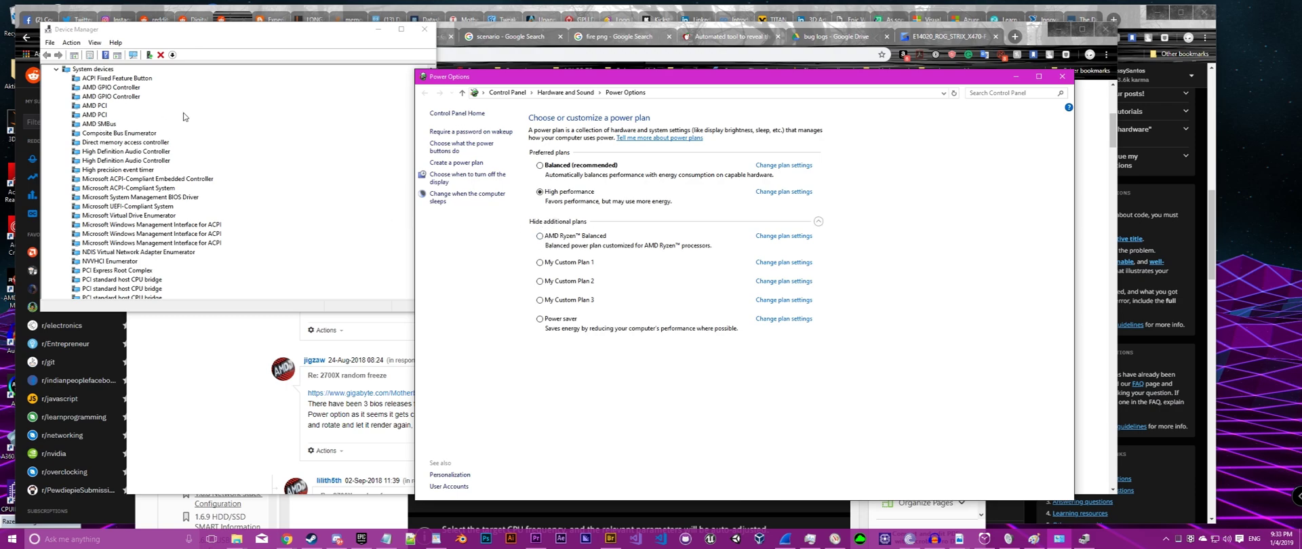
{"action": "scroll", "coordinate": [171, 134], "scroll_direction": "up", "scroll_amount": 1}
{"action": "scroll", "coordinate": [171, 141], "scroll_direction": "up", "scroll_amount": 1}
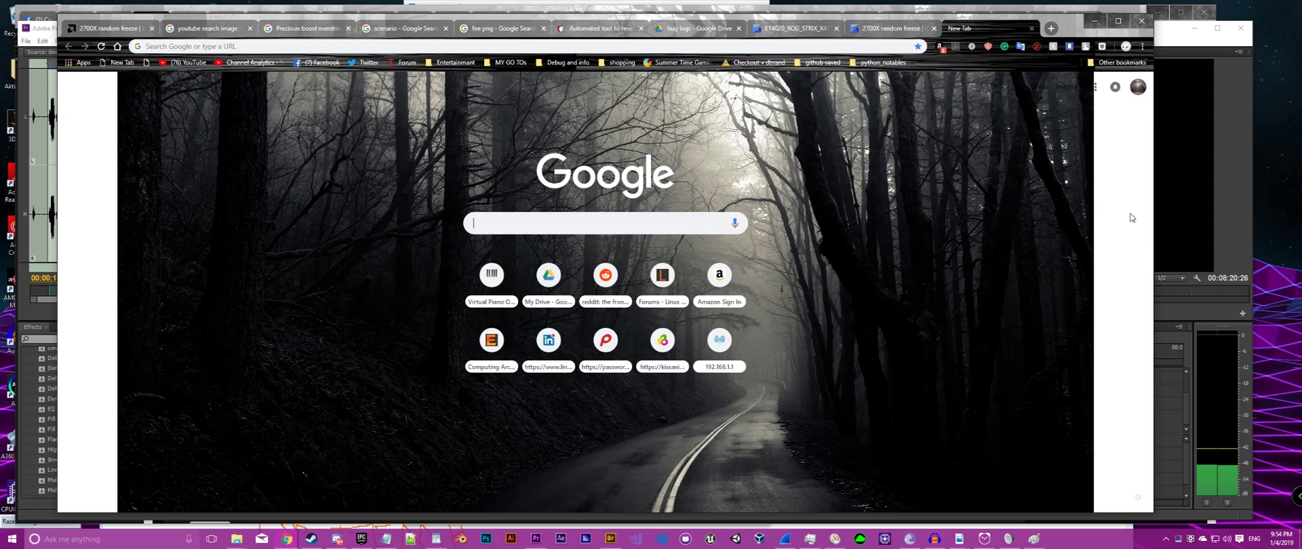
- Shift the Chrome window right and drag its left edge to widen it
{"action": "left_click_drag", "start_coordinate": [1065, 35], "coordinate": [1156, 35]}
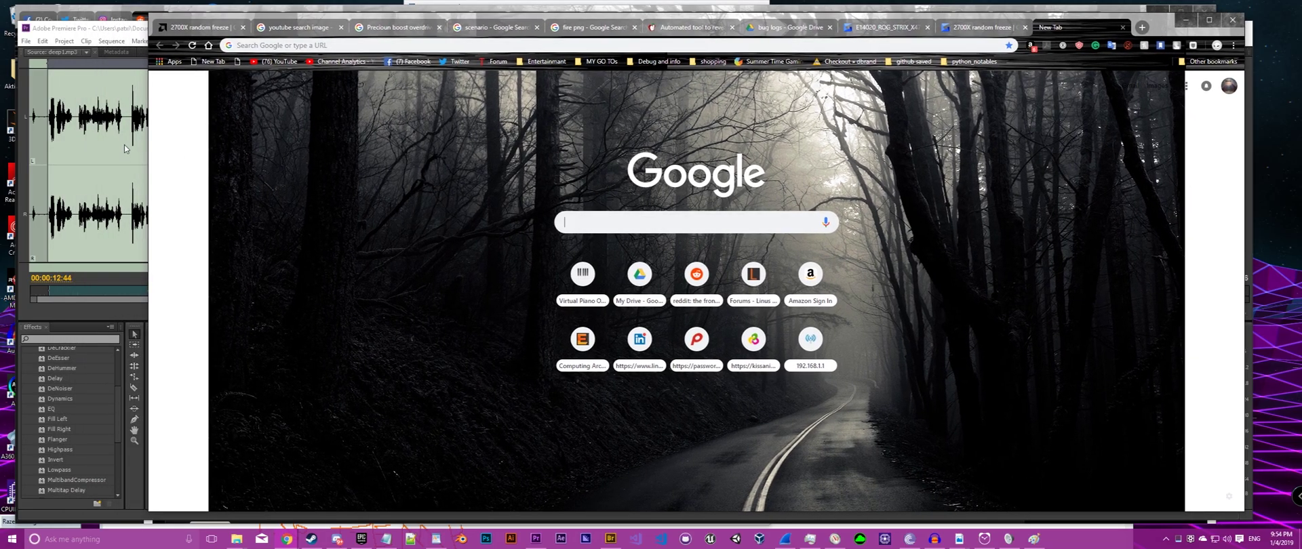
{"action": "mouse_move", "coordinate": [148, 149]}
{"action": "left_mouse_down"}
{"action": "mouse_move", "coordinate": [137, 148]}
{"action": "mouse_move", "coordinate": [151, 149]}
{"action": "left_mouse_up"}
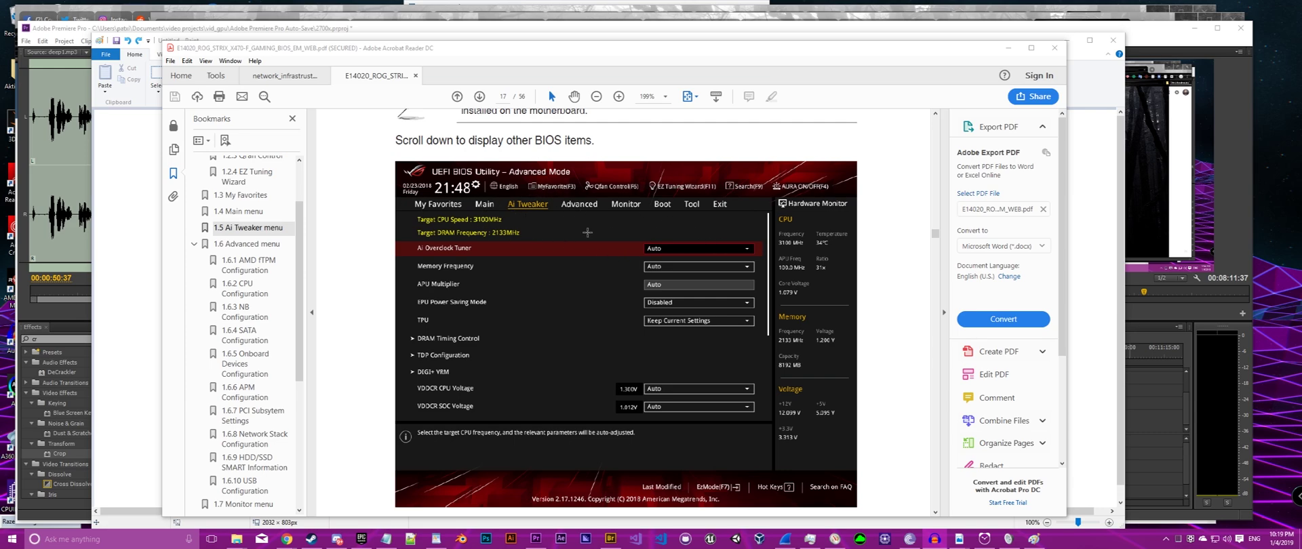
- Scroll the BIOS manual to the DIGI+ VRM page and indicate the VDDCR CPU Load-line Calibration heading
{"action": "scroll", "coordinate": [580, 213], "scroll_direction": "down", "scroll_amount": 1}
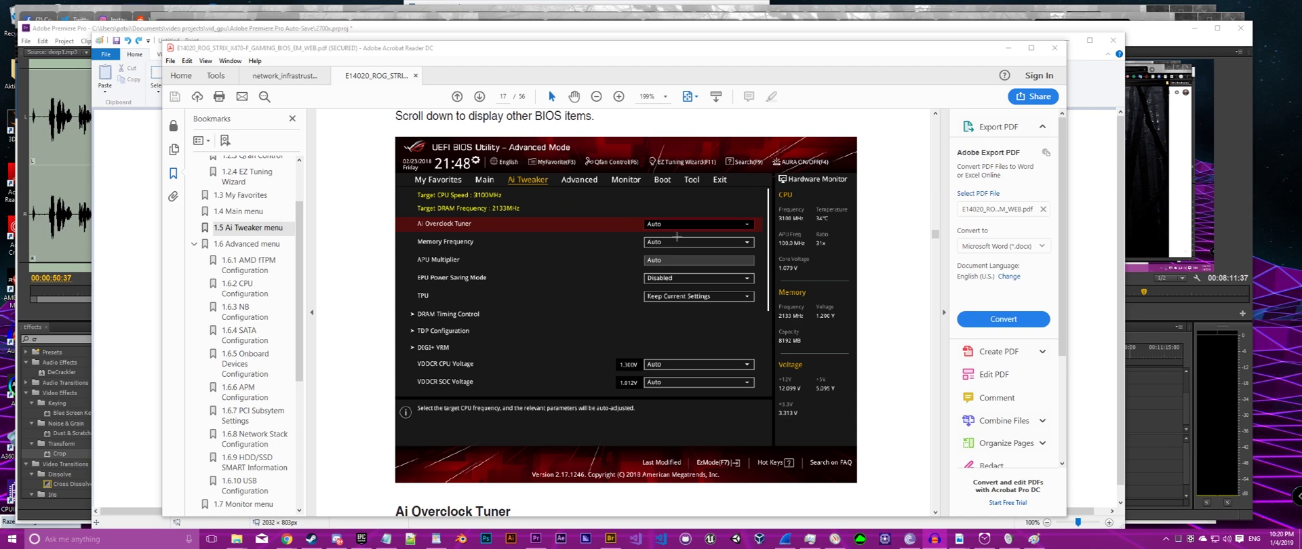
{"action": "scroll", "coordinate": [666, 346], "scroll_direction": "down", "scroll_amount": 1}
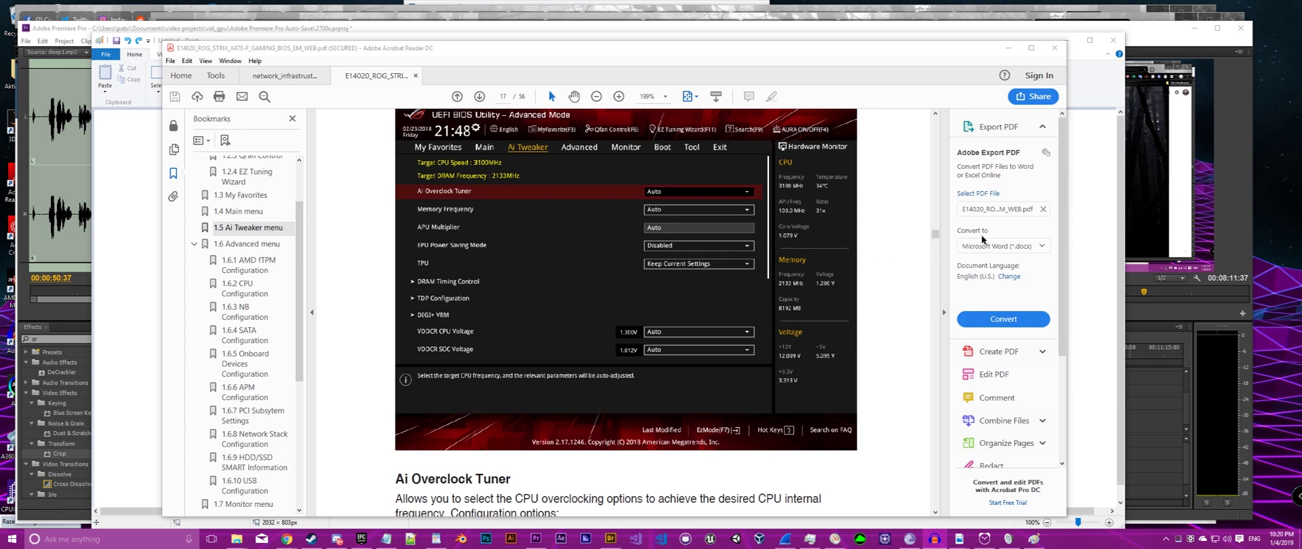
{"action": "left_click_drag", "start_coordinate": [935, 234], "coordinate": [933, 270]}
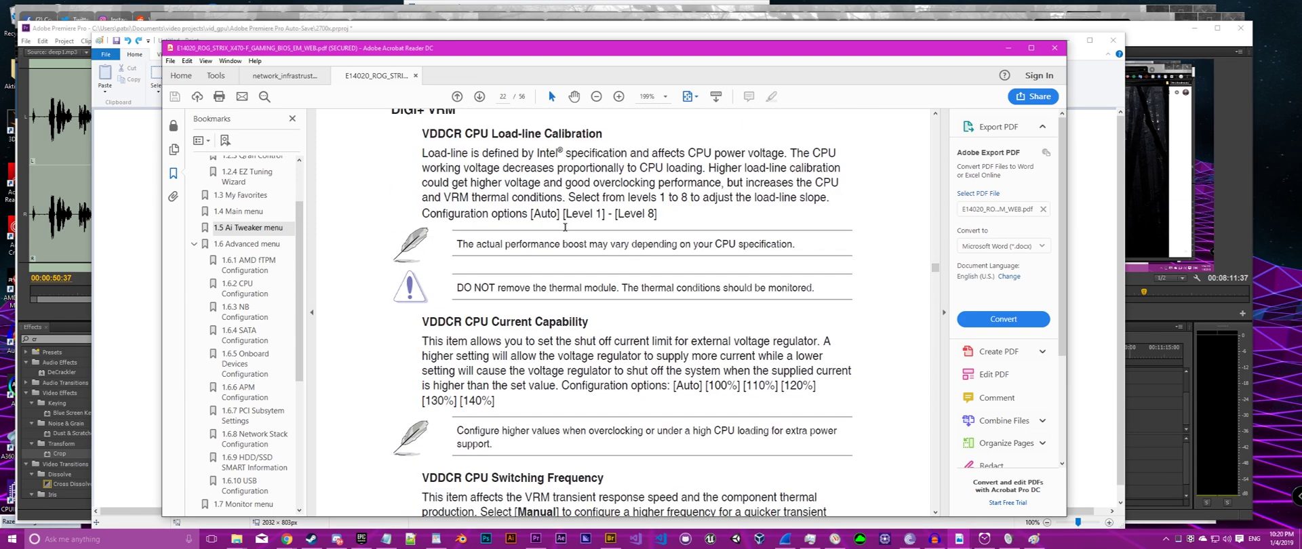
{"action": "left_click_drag", "start_coordinate": [934, 270], "coordinate": [935, 266]}
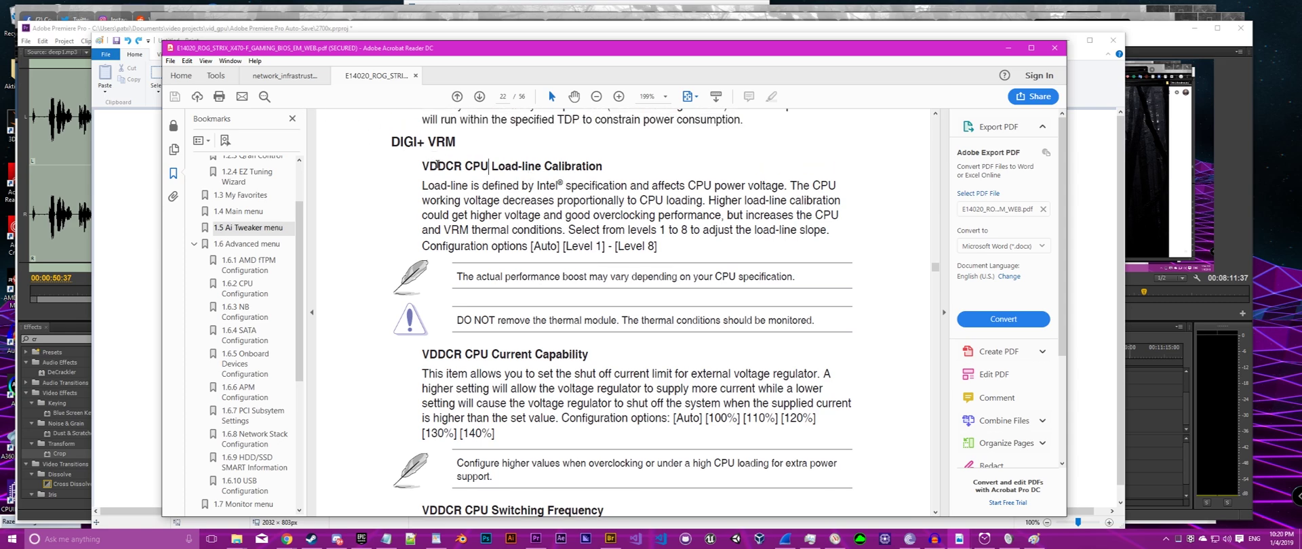
{"action": "left_click", "coordinate": [489, 166]}
{"action": "left_click", "coordinate": [429, 166]}
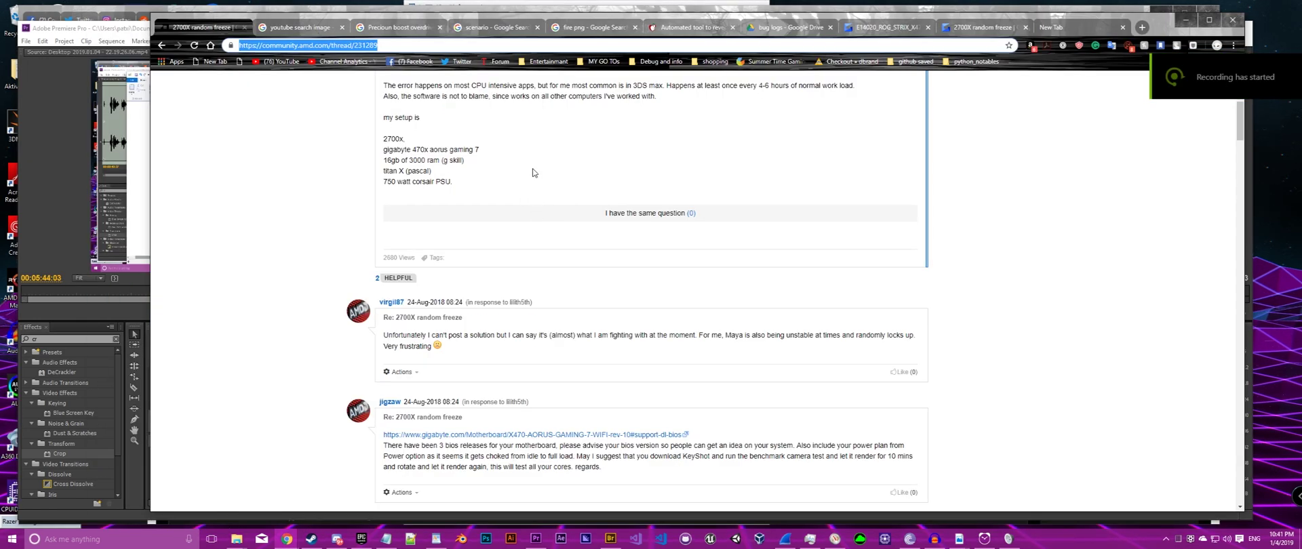
- Scroll through the thread's later replies, then preview the open PDF windows from the taskbar
{"action": "scroll", "coordinate": [603, 172], "scroll_direction": "down", "scroll_amount": 1}
{"action": "scroll", "coordinate": [617, 184], "scroll_direction": "down", "scroll_amount": 3}
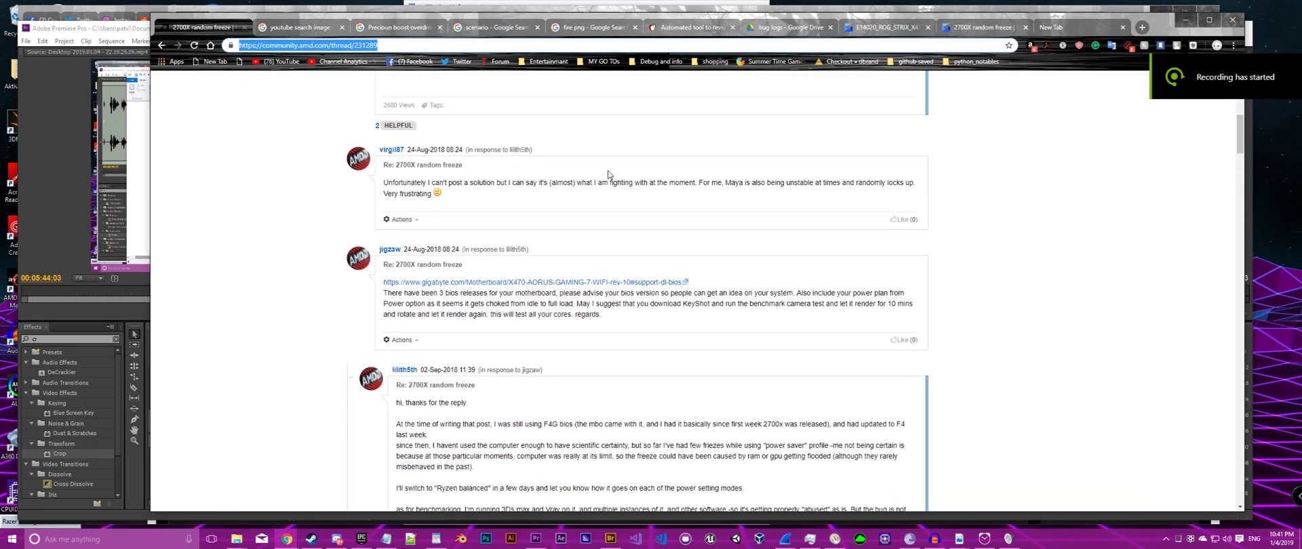
{"action": "scroll", "coordinate": [637, 200], "scroll_direction": "down", "scroll_amount": 2}
{"action": "scroll", "coordinate": [650, 209], "scroll_direction": "down", "scroll_amount": 3}
{"action": "scroll", "coordinate": [650, 208], "scroll_direction": "down", "scroll_amount": 1}
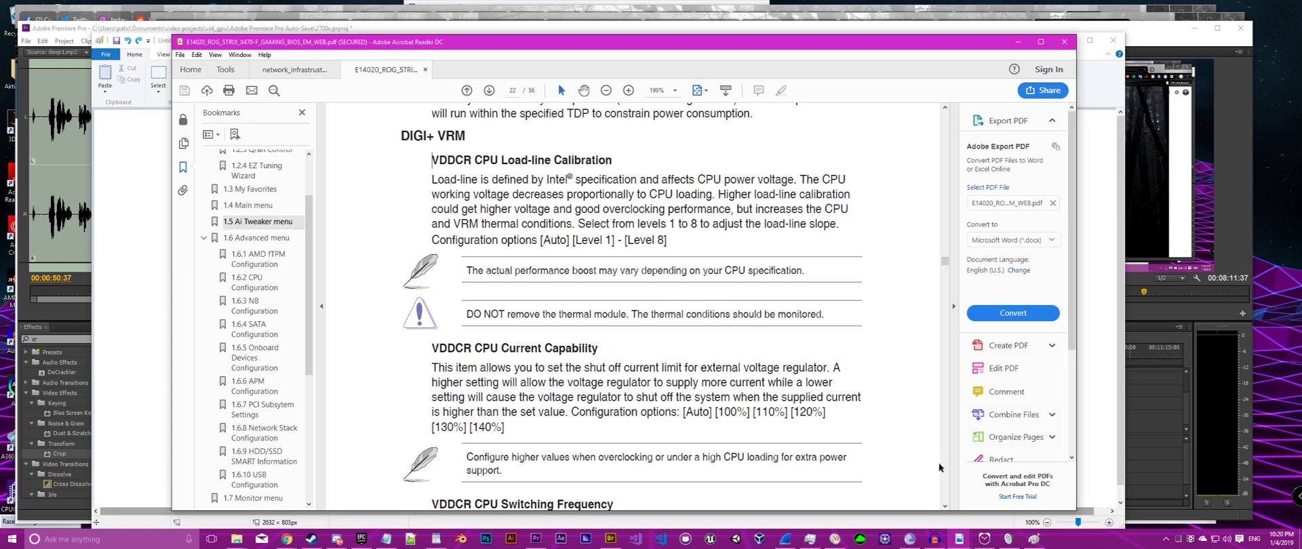
{"action": "left_click", "coordinate": [959, 539]}
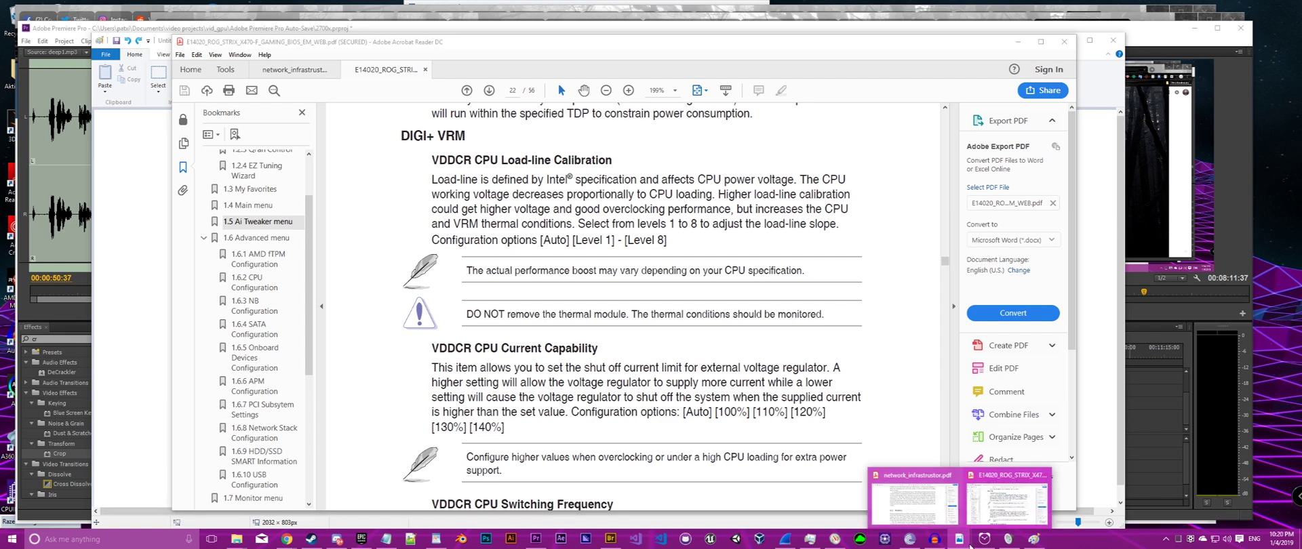
- Bring Paint forward and undo the graph's labels, curve and tick marks with Ctrl+Z
{"action": "left_click", "coordinate": [1032, 539]}
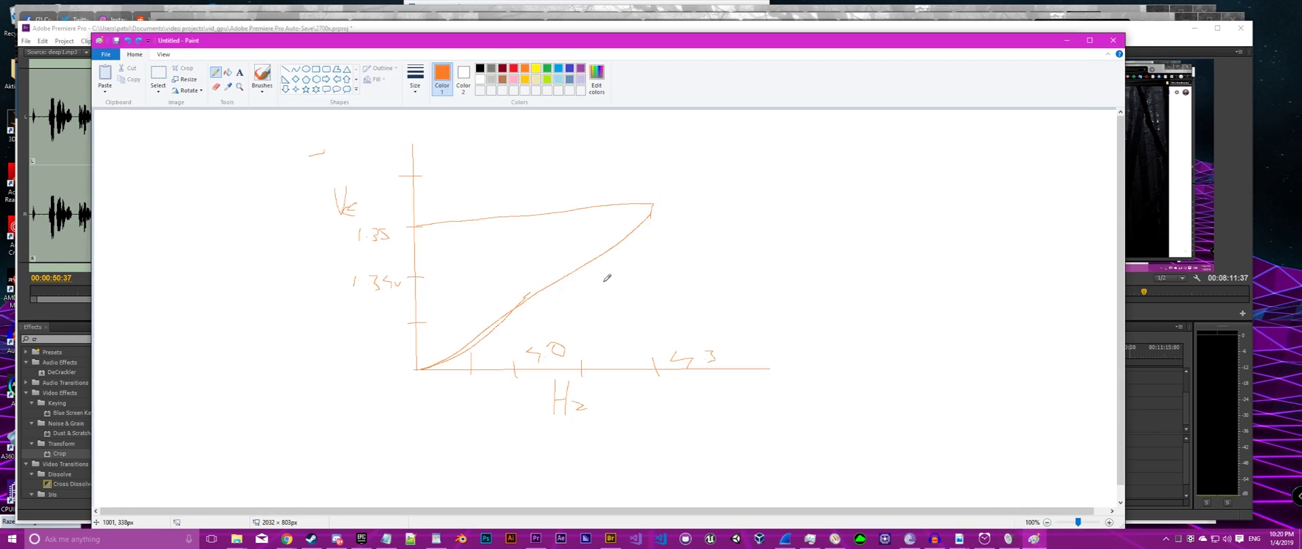
{"action": "key", "text": "ctrl+z"}
{"action": "key", "text": "ctrl+z"}
{"action": "key", "text": "ctrl+z"}
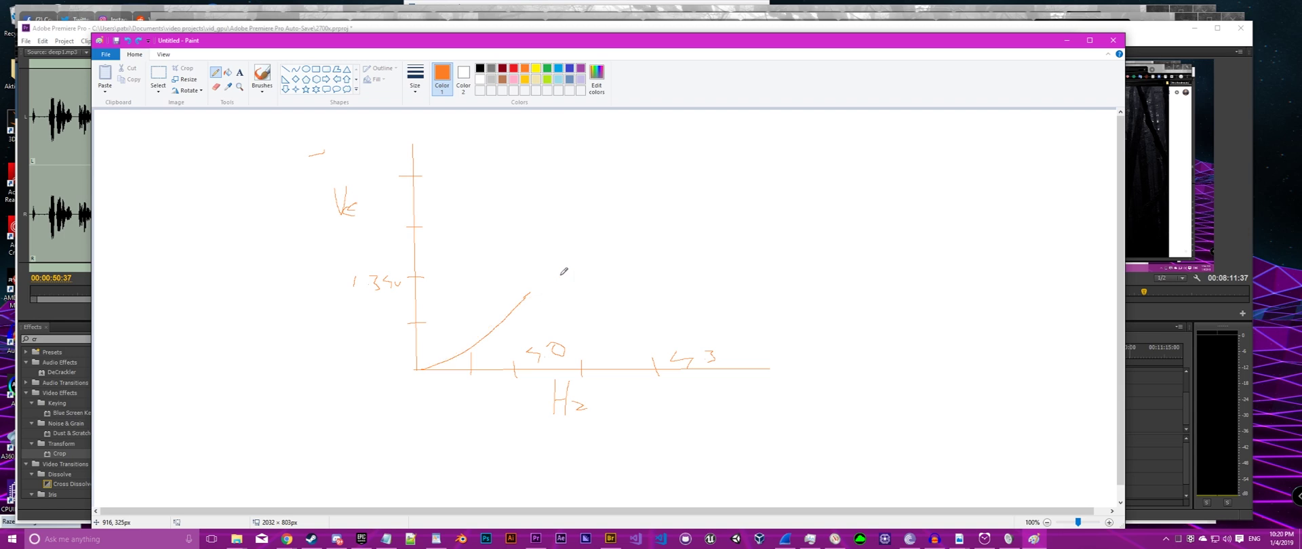
{"action": "key", "text": "ctrl+z"}
{"action": "key", "text": "ctrl+z"}
{"action": "key", "text": "ctrl+z"}
{"action": "key", "text": "ctrl+z"}
{"action": "key", "text": "ctrl+z"}
{"action": "key", "text": "ctrl+z"}
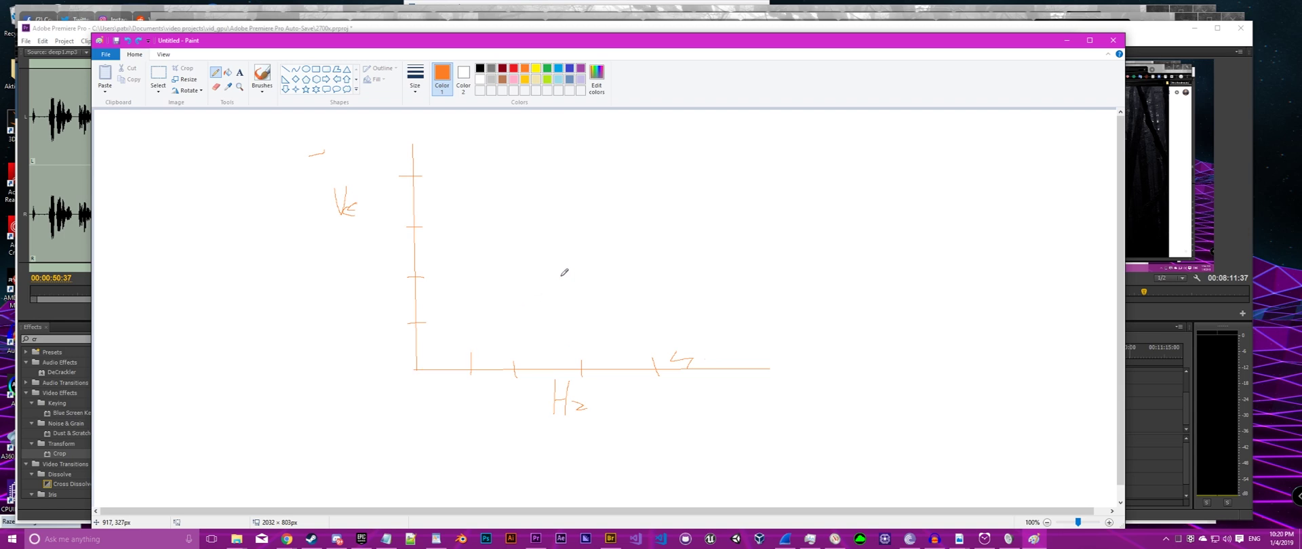
{"action": "key", "text": "ctrl+z"}
{"action": "key", "text": "ctrl+z"}
{"action": "key", "text": "ctrl+z"}
{"action": "key", "text": "ctrl+z"}
{"action": "key", "text": "ctrl+z"}
{"action": "key", "text": "ctrl+z"}
{"action": "key", "text": "ctrl+z"}
{"action": "key", "text": "ctrl+z"}
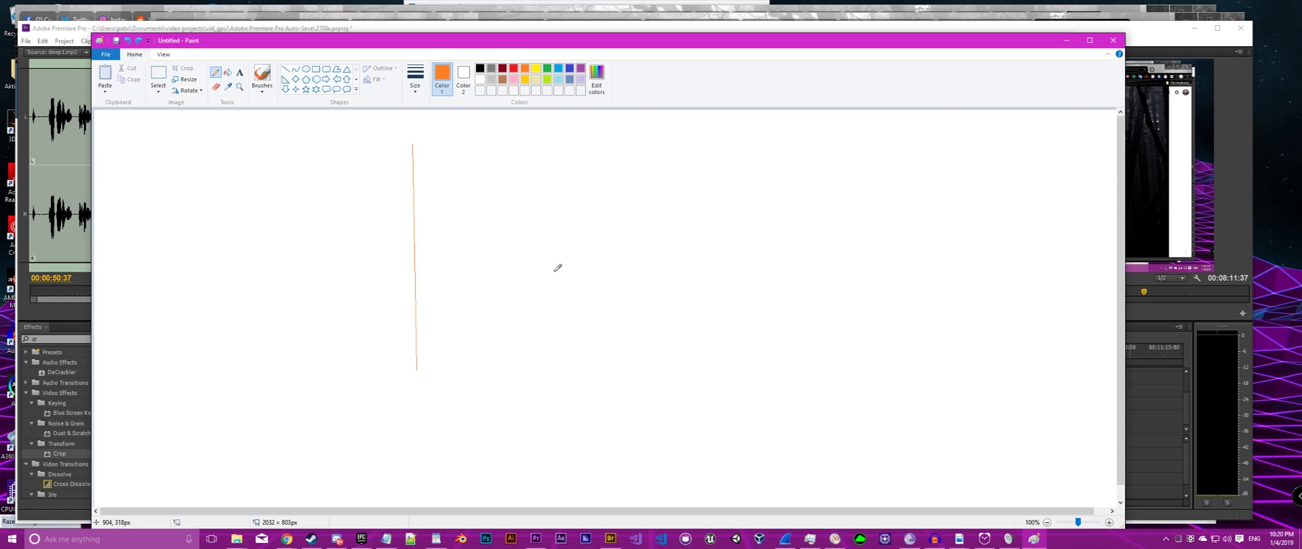
{"action": "key", "text": "ctrl+z"}
- Redraw the graph's vertical Vcc axis and horizontal GHz axis as straight lines
{"action": "left_click", "coordinate": [285, 69]}
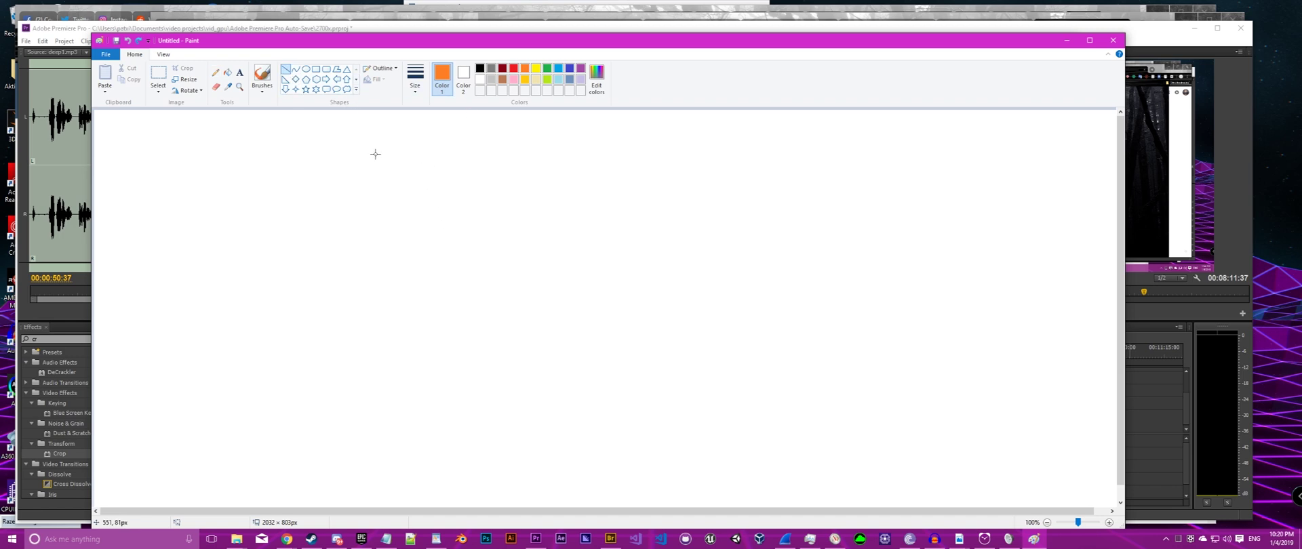
{"action": "left_click_drag", "start_coordinate": [404, 150], "coordinate": [407, 341]}
{"action": "left_click_drag", "start_coordinate": [407, 341], "coordinate": [406, 367]}
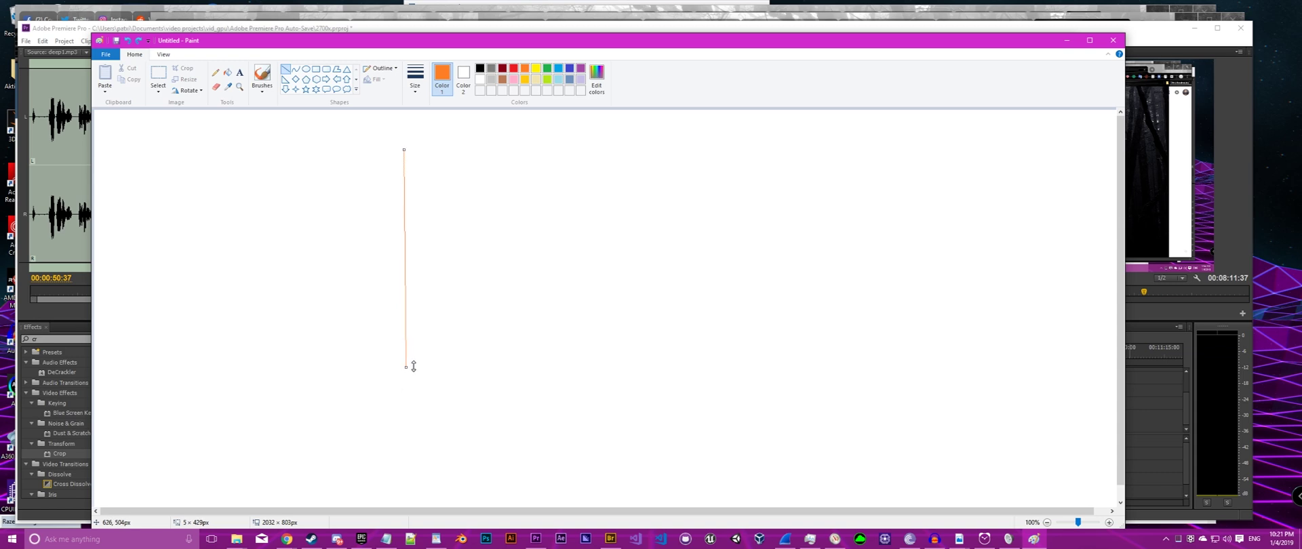
{"action": "left_click_drag", "start_coordinate": [406, 367], "coordinate": [736, 363]}
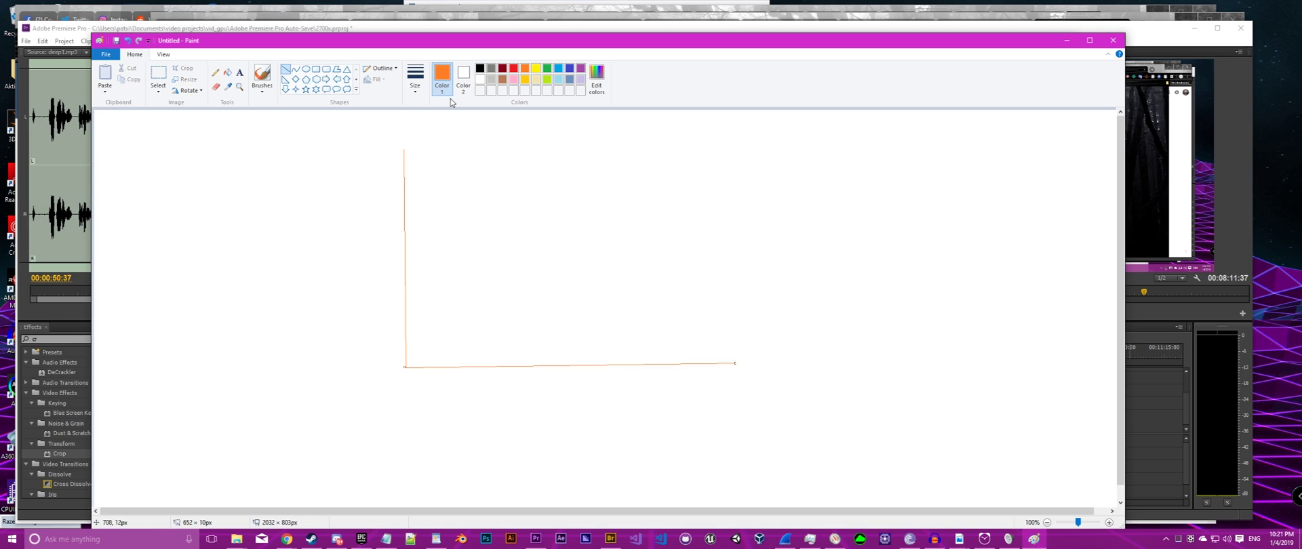
- Handwrite the Vcc label and the GHz label beside the axes
{"action": "left_click", "coordinate": [216, 72]}
{"action": "key", "text": "ctrl+Page_Up"}
{"action": "left_click_drag", "start_coordinate": [594, 307], "coordinate": [659, 352]}
{"action": "key", "text": "ctrl+Page_Down"}
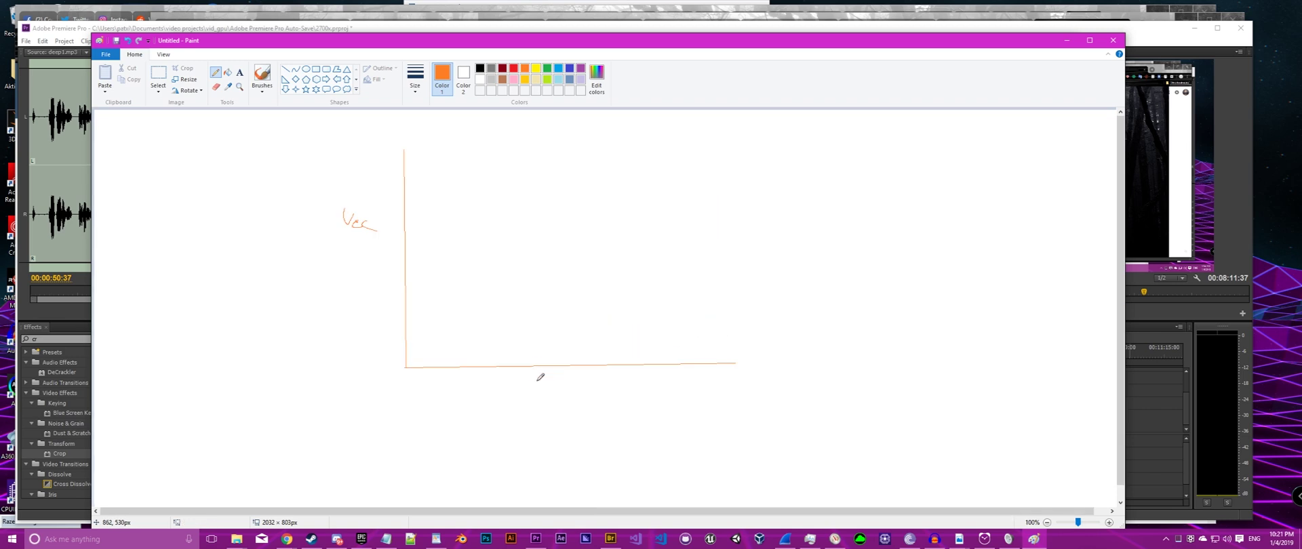
{"action": "key", "text": "ctrl+Page_Up"}
{"action": "left_click_drag", "start_coordinate": [570, 510], "coordinate": [717, 509]}
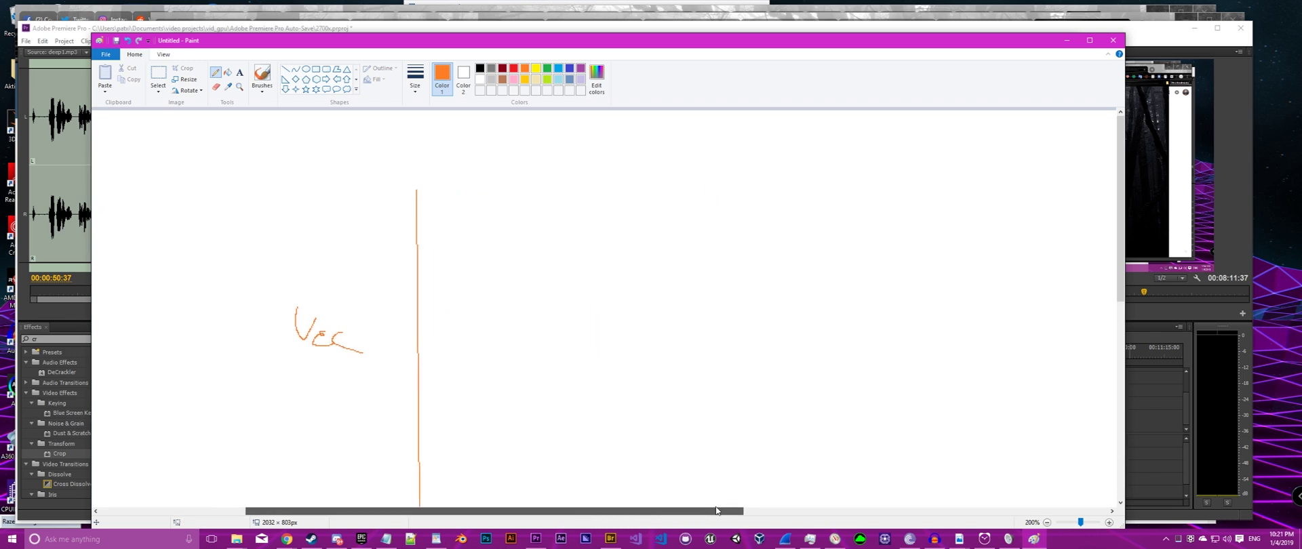
{"action": "key", "text": "ctrl+Page_Down"}
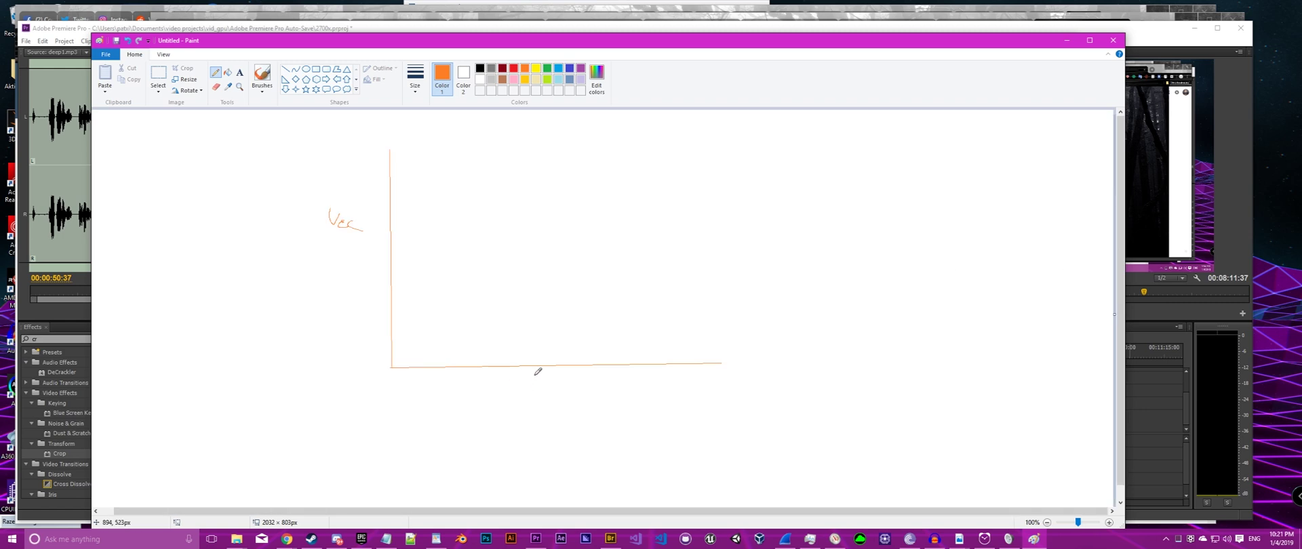
{"action": "mouse_move", "coordinate": [530, 375]}
{"action": "left_mouse_down"}
{"action": "mouse_move", "coordinate": [530, 390]}
{"action": "mouse_move", "coordinate": [550, 388]}
{"action": "left_mouse_up"}
{"action": "mouse_move", "coordinate": [523, 378]}
{"action": "left_mouse_down"}
{"action": "mouse_move", "coordinate": [513, 392]}
{"action": "mouse_move", "coordinate": [529, 393]}
{"action": "left_mouse_up"}
- Mark two tick marks on each axis and add strokes left of the Vcc axis
{"action": "left_click_drag", "start_coordinate": [381, 187], "coordinate": [404, 187]}
{"action": "left_click_drag", "start_coordinate": [662, 352], "coordinate": [662, 374]}
{"action": "left_click_drag", "start_coordinate": [381, 278], "coordinate": [408, 278]}
{"action": "left_click_drag", "start_coordinate": [485, 358], "coordinate": [486, 371]}
{"action": "mouse_move", "coordinate": [180, 280]}
{"action": "left_mouse_down"}
{"action": "mouse_move", "coordinate": [181, 306]}
{"action": "mouse_move", "coordinate": [222, 300]}
{"action": "left_mouse_up"}
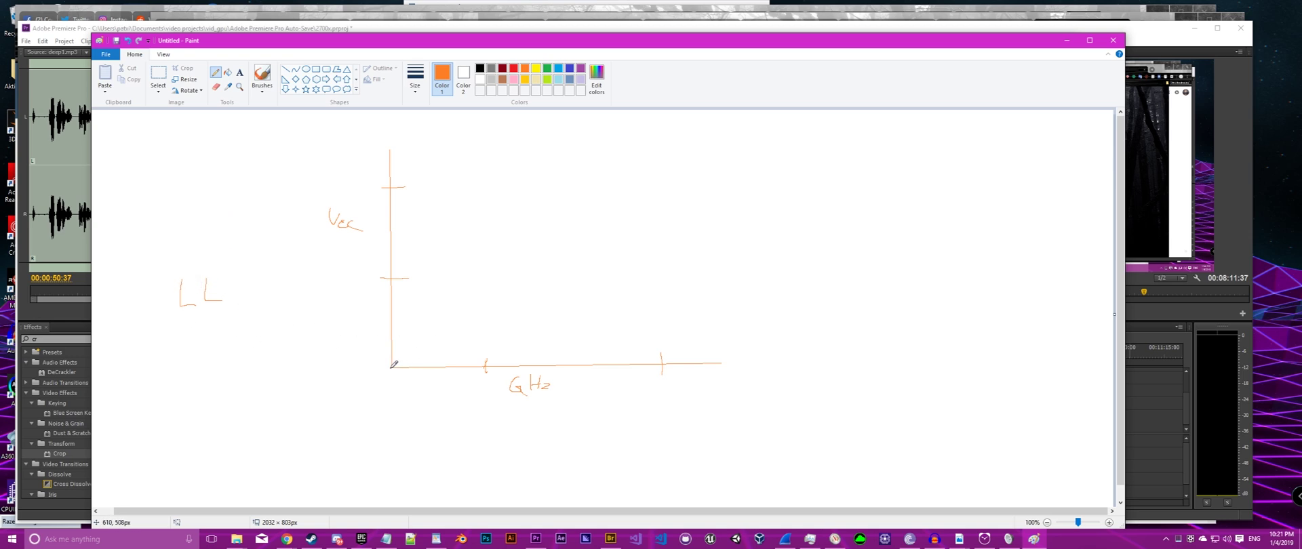
- Draw the orange load line rising from the origin and label both GHz ticks
{"action": "left_click_drag", "start_coordinate": [391, 366], "coordinate": [480, 310]}
{"action": "left_click_drag", "start_coordinate": [496, 353], "coordinate": [508, 359]}
{"action": "mouse_move", "coordinate": [679, 347]}
{"action": "left_mouse_down"}
{"action": "mouse_move", "coordinate": [675, 362]}
{"action": "mouse_move", "coordinate": [687, 360]}
{"action": "left_mouse_up"}
{"action": "left_click_drag", "start_coordinate": [480, 309], "coordinate": [505, 295]}
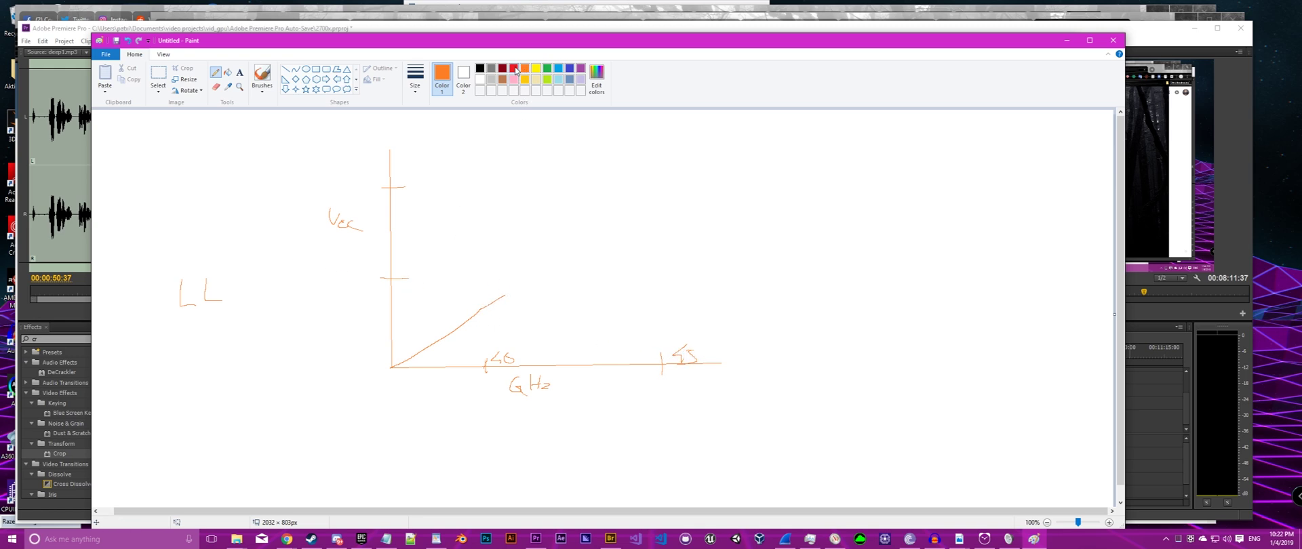
{"action": "left_click", "coordinate": [546, 69]}
- Draw a green voltage level from the lower Vcc tick labelled 1.35
{"action": "left_click_drag", "start_coordinate": [391, 279], "coordinate": [513, 269]}
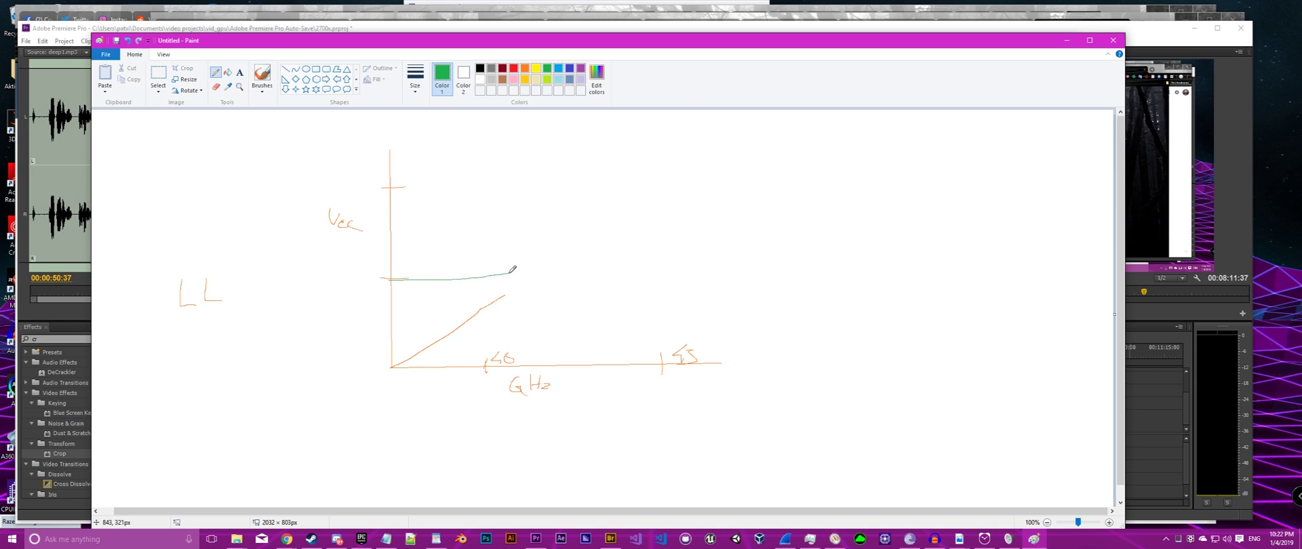
{"action": "mouse_move", "coordinate": [332, 280]}
{"action": "left_mouse_down"}
{"action": "mouse_move", "coordinate": [332, 291]}
{"action": "mouse_move", "coordinate": [362, 286]}
{"action": "left_mouse_up"}
{"action": "left_click", "coordinate": [341, 285]}
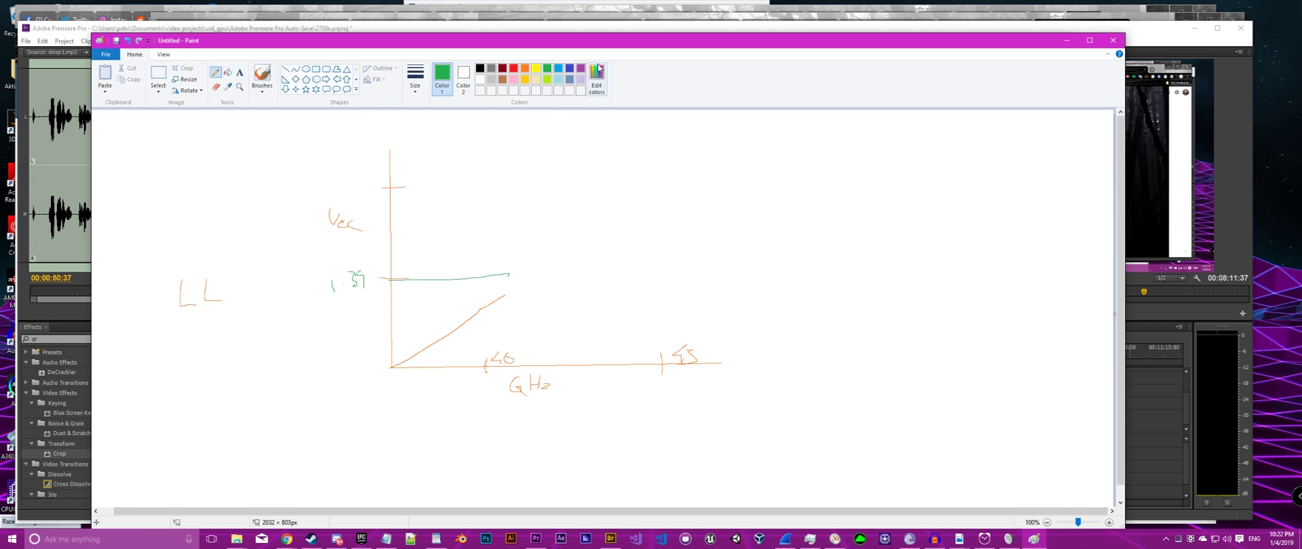
- Extend the orange load line up toward the top of the graph
{"action": "left_click", "coordinate": [524, 68]}
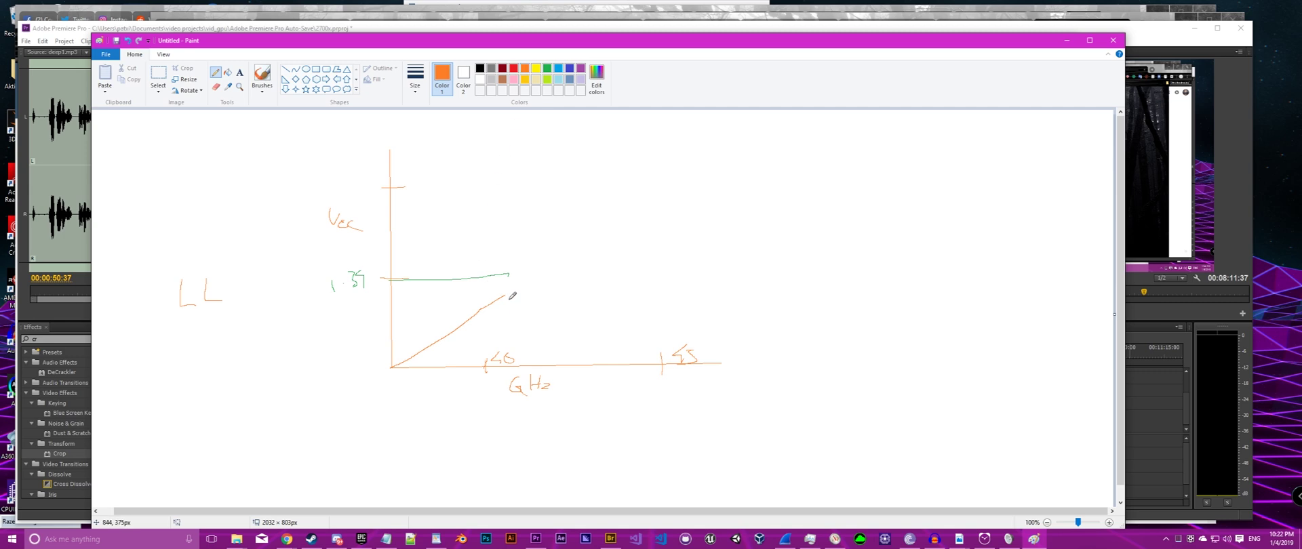
{"action": "left_click_drag", "start_coordinate": [506, 295], "coordinate": [522, 280]}
{"action": "left_click_drag", "start_coordinate": [524, 278], "coordinate": [639, 200]}
- Draw a yellow level line from the upper Vcc tick and write its voltage
{"action": "left_click", "coordinate": [547, 80]}
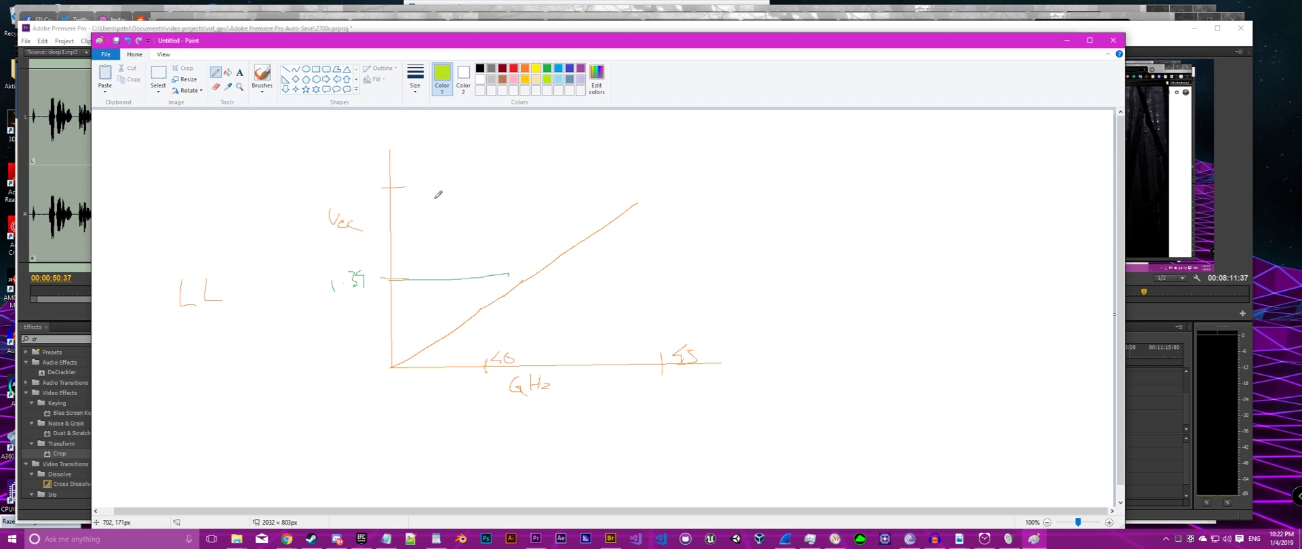
{"action": "mouse_move", "coordinate": [392, 189]}
{"action": "left_mouse_down"}
{"action": "mouse_move", "coordinate": [517, 177]}
{"action": "mouse_move", "coordinate": [634, 184]}
{"action": "mouse_move", "coordinate": [640, 196]}
{"action": "left_mouse_up"}
{"action": "mouse_move", "coordinate": [336, 171]}
{"action": "left_mouse_down"}
{"action": "mouse_move", "coordinate": [353, 174]}
{"action": "mouse_move", "coordinate": [341, 191]}
{"action": "mouse_move", "coordinate": [373, 178]}
{"action": "left_mouse_up"}
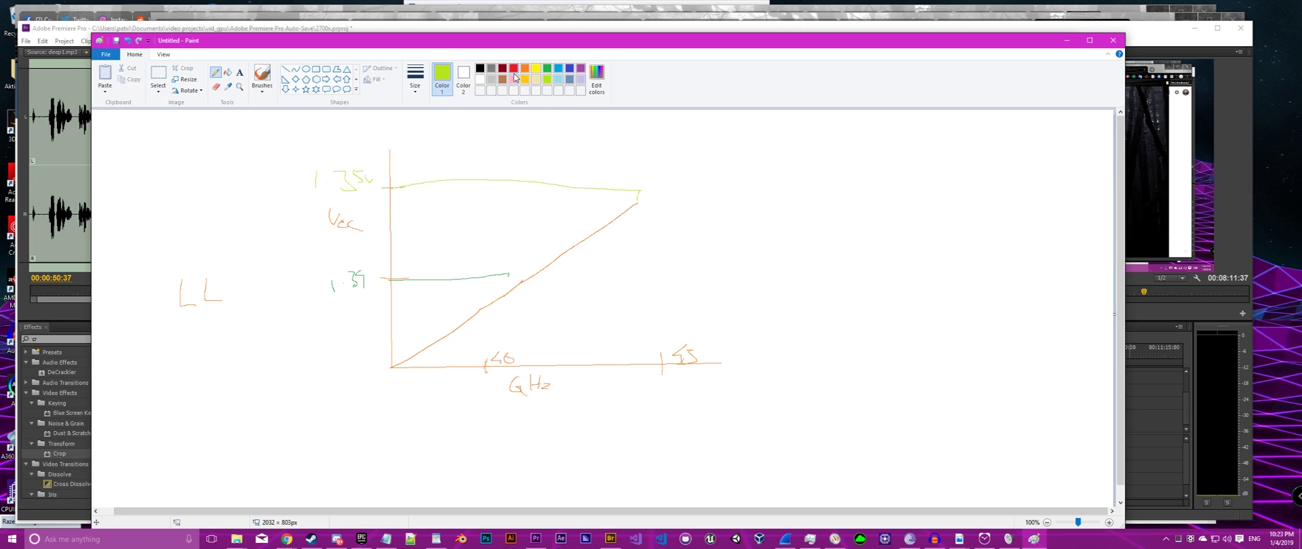
- Draw two dark red voltage spikes and write a 1.36v peak label above
{"action": "left_click", "coordinate": [514, 70]}
{"action": "left_click_drag", "start_coordinate": [484, 174], "coordinate": [480, 309]}
{"action": "mouse_move", "coordinate": [484, 175]}
{"action": "left_mouse_down"}
{"action": "mouse_move", "coordinate": [509, 287]}
{"action": "mouse_move", "coordinate": [560, 218]}
{"action": "mouse_move", "coordinate": [567, 246]}
{"action": "left_mouse_up"}
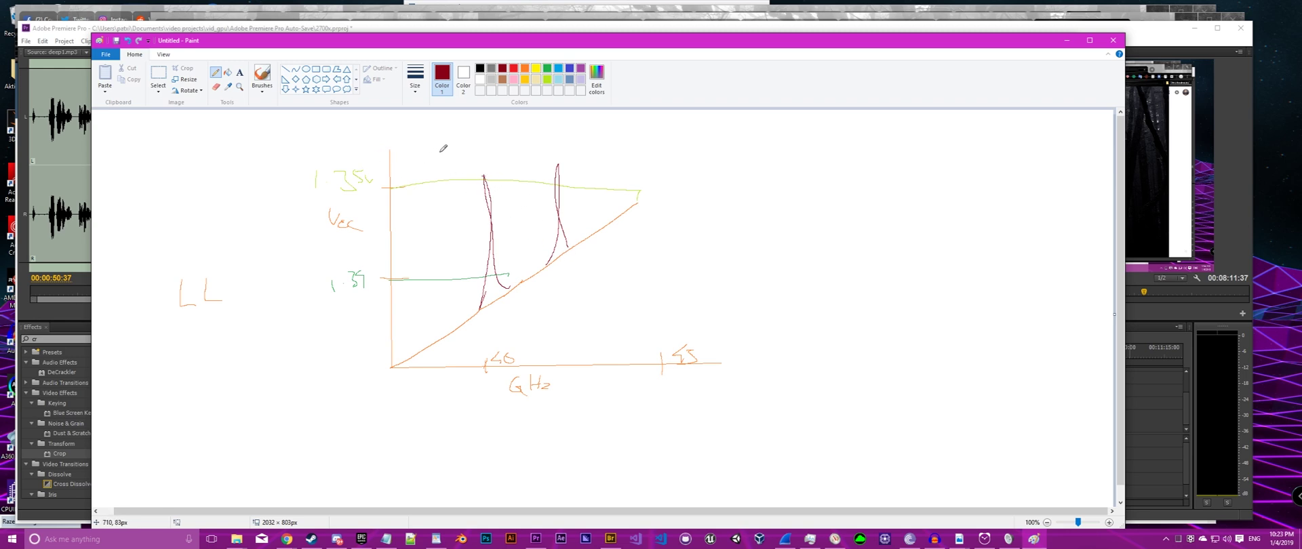
{"action": "left_click_drag", "start_coordinate": [390, 162], "coordinate": [413, 164]}
{"action": "mouse_move", "coordinate": [373, 136]}
{"action": "left_mouse_down"}
{"action": "mouse_move", "coordinate": [386, 153]}
{"action": "mouse_move", "coordinate": [414, 144]}
{"action": "left_mouse_up"}
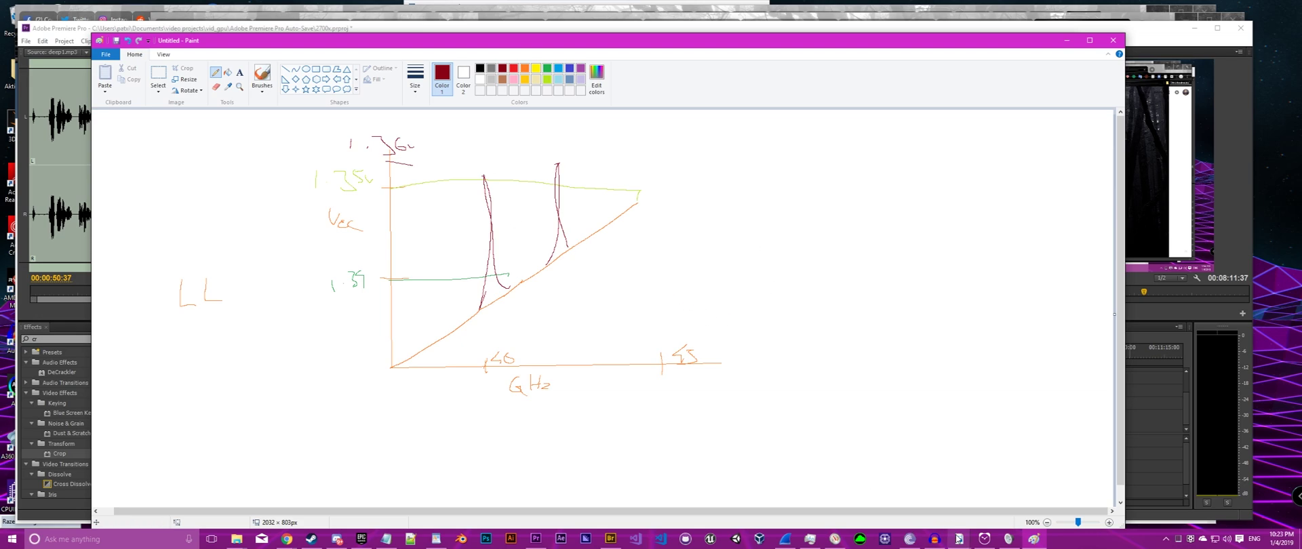
- Bring up the BIOS manual at the VDDCR CPU section and highlight 'VDDCR'
{"action": "mouse_move", "coordinate": [509, 539]}
{"action": "left_click", "coordinate": [991, 502]}
{"action": "scroll", "coordinate": [636, 366], "scroll_direction": "up", "scroll_amount": 1}
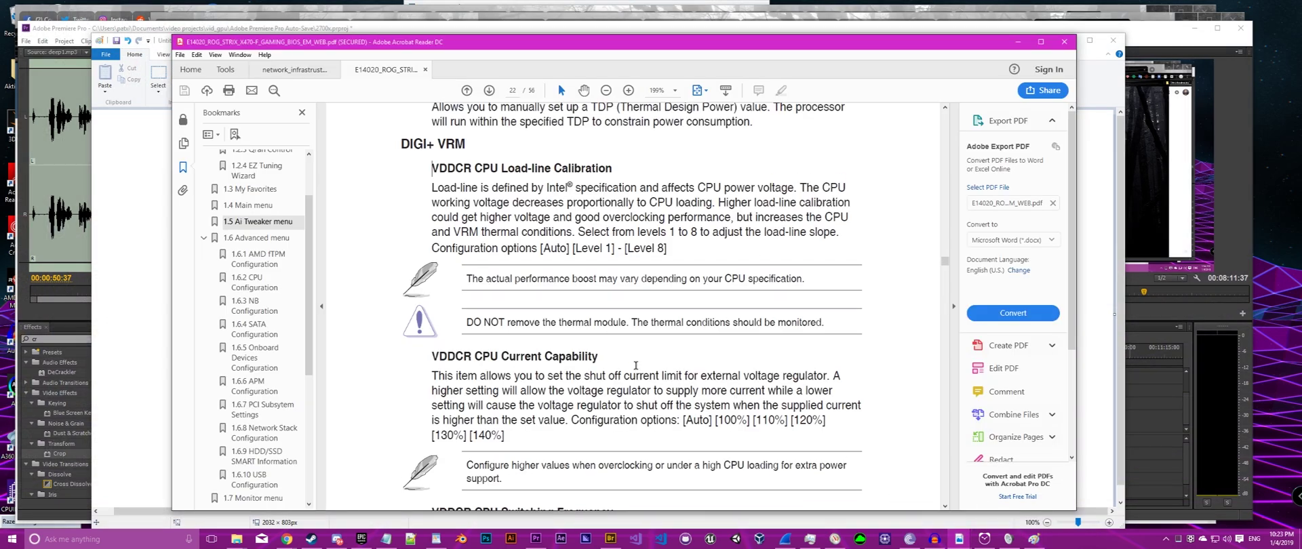
{"action": "scroll", "coordinate": [579, 320], "scroll_direction": "up", "scroll_amount": 2}
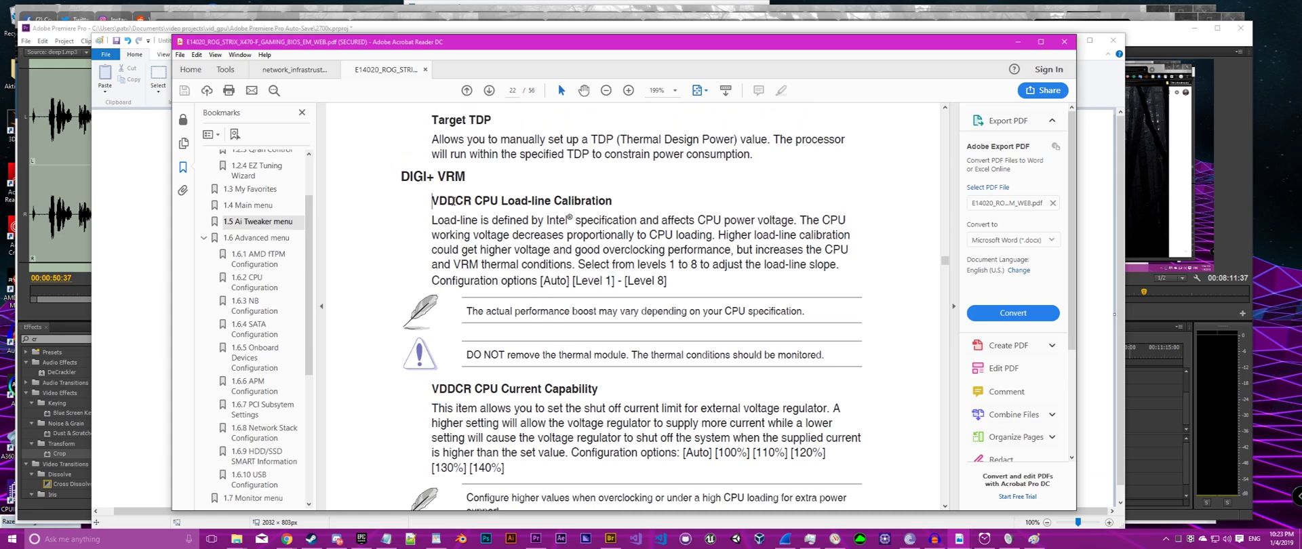
{"action": "left_click_drag", "start_coordinate": [432, 201], "coordinate": [460, 201]}
{"action": "left_click", "coordinate": [490, 201]}
- Highlight 'Load-line Calibration' and the word 'Load' in the section heading
{"action": "left_click_drag", "start_coordinate": [499, 201], "coordinate": [613, 201]}
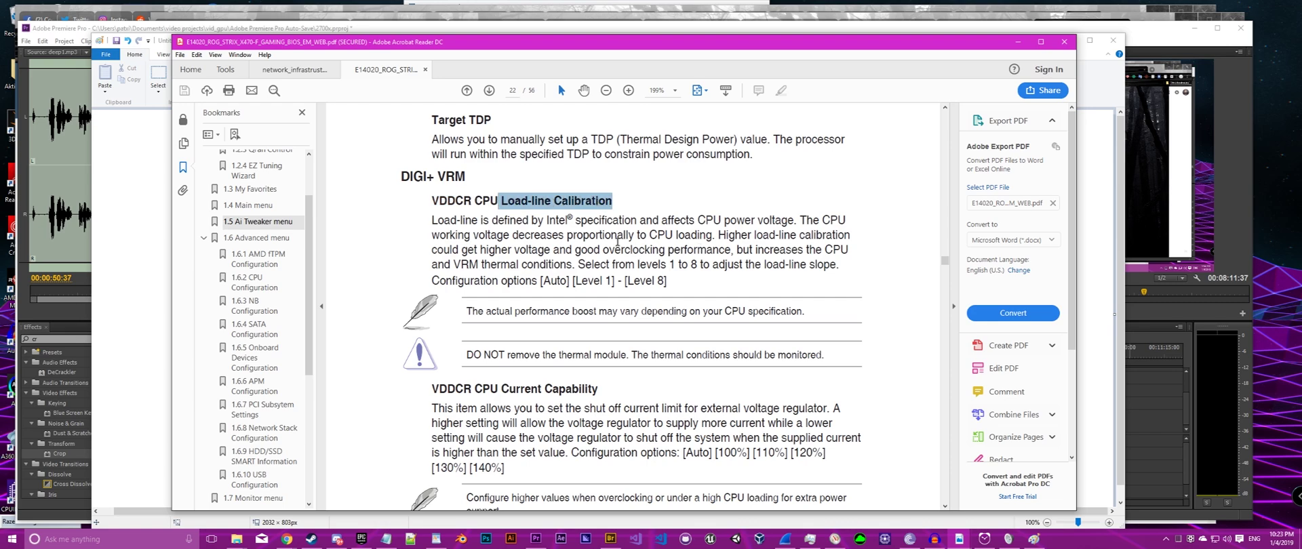
{"action": "left_click", "coordinate": [649, 220]}
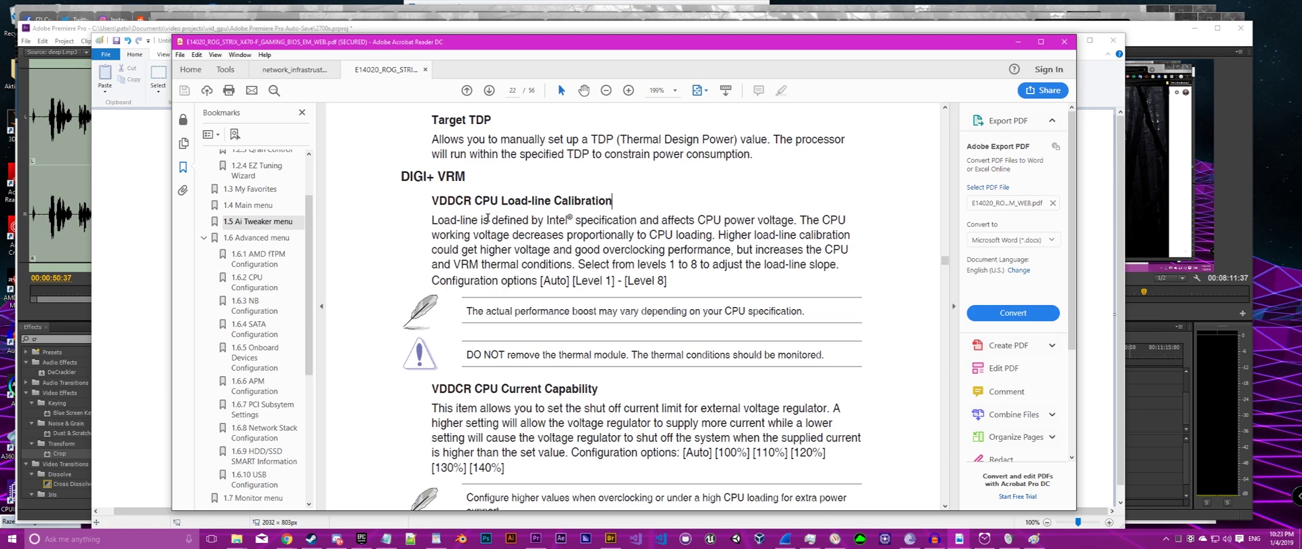
{"action": "double_click", "coordinate": [512, 201]}
{"action": "left_click", "coordinate": [605, 199]}
{"action": "double_click", "coordinate": [509, 199]}
{"action": "left_click", "coordinate": [511, 198]}
{"action": "left_click", "coordinate": [156, 212]}
- Draw a dark red curve joining the two spike peaks, then return to the manual
{"action": "mouse_move", "coordinate": [399, 186]}
{"action": "left_mouse_down"}
{"action": "mouse_move", "coordinate": [570, 161]}
{"action": "mouse_move", "coordinate": [634, 191]}
{"action": "left_mouse_up"}
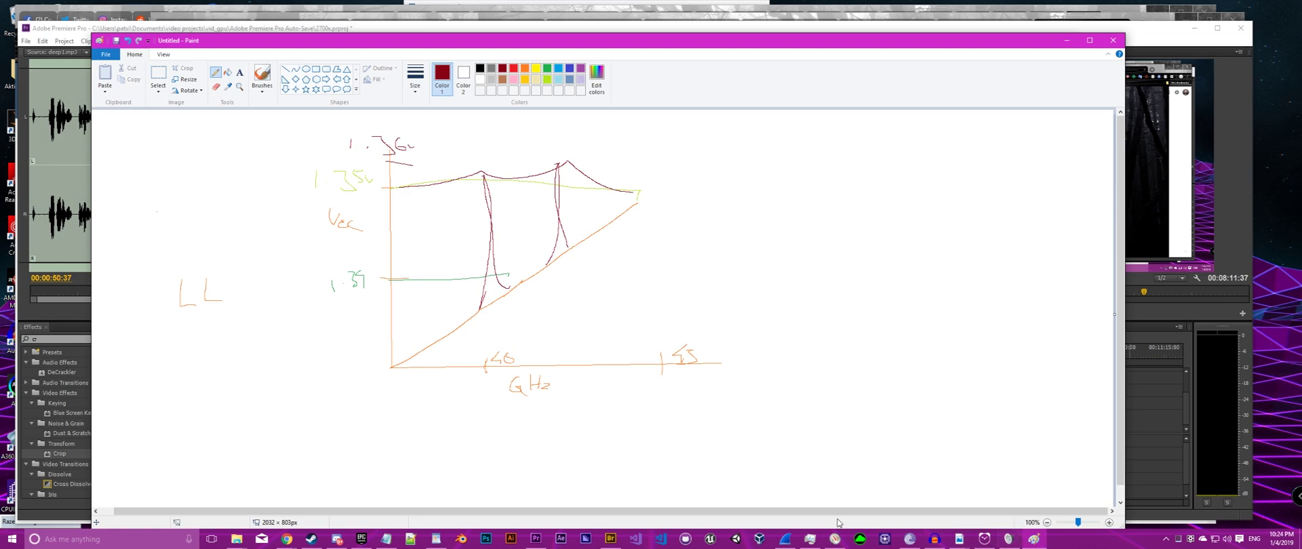
{"action": "mouse_move", "coordinate": [982, 539]}
{"action": "left_click", "coordinate": [1003, 498]}
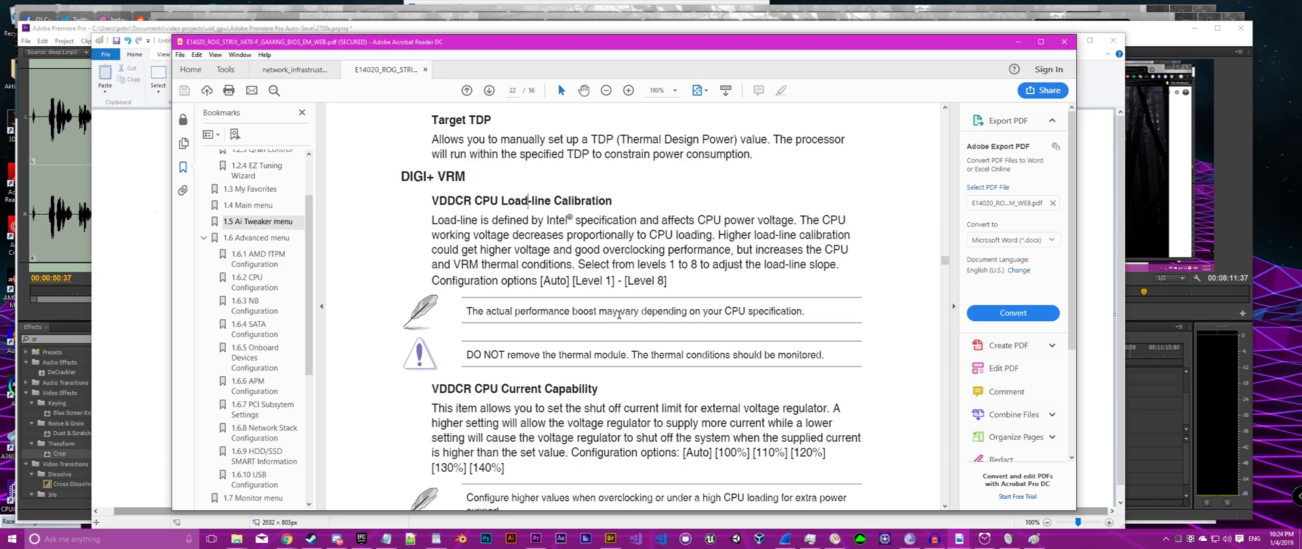
- Scroll to page 23 and highlight the VDDCR SOC Load-line Calibration heading
{"action": "scroll", "coordinate": [619, 315], "scroll_direction": "down", "scroll_amount": 3}
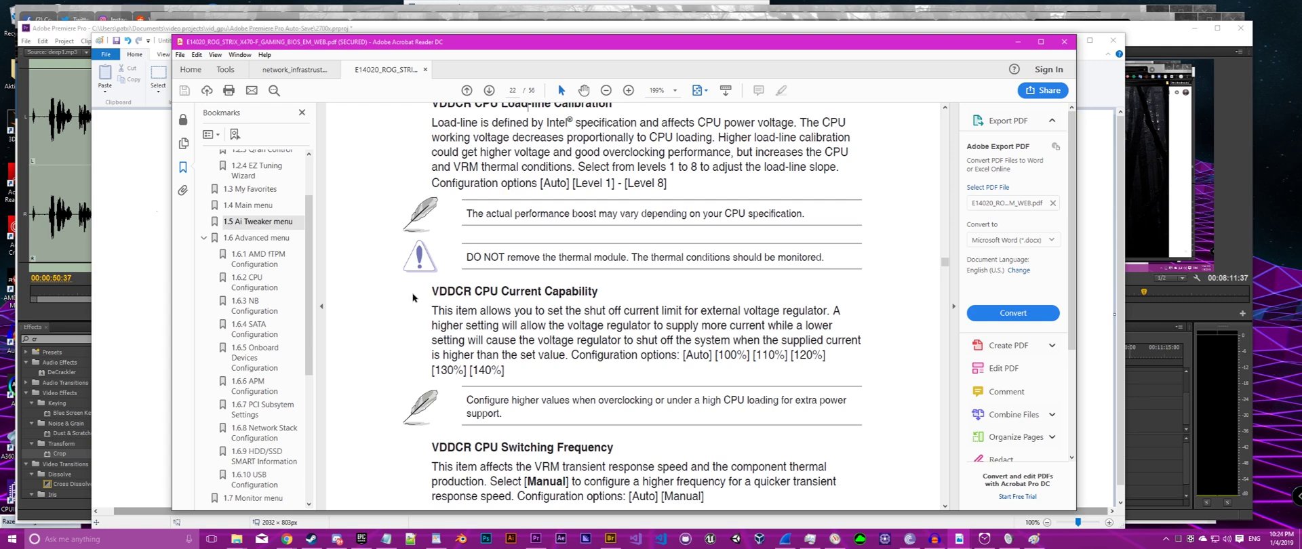
{"action": "scroll", "coordinate": [661, 299], "scroll_direction": "down", "scroll_amount": 1}
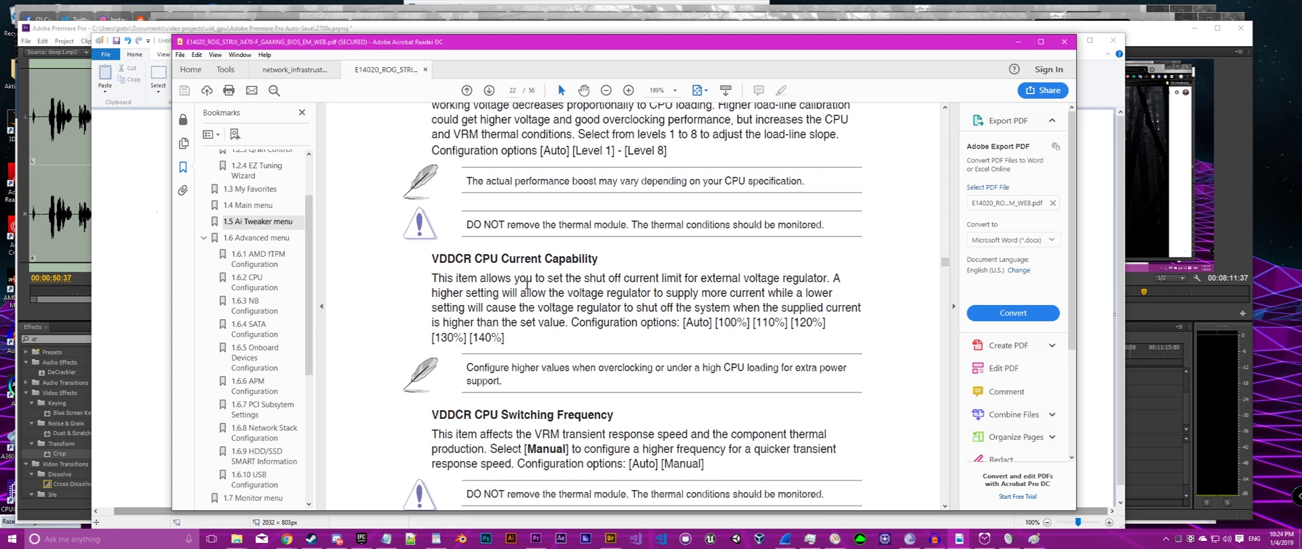
{"action": "scroll", "coordinate": [564, 274], "scroll_direction": "down", "scroll_amount": 5}
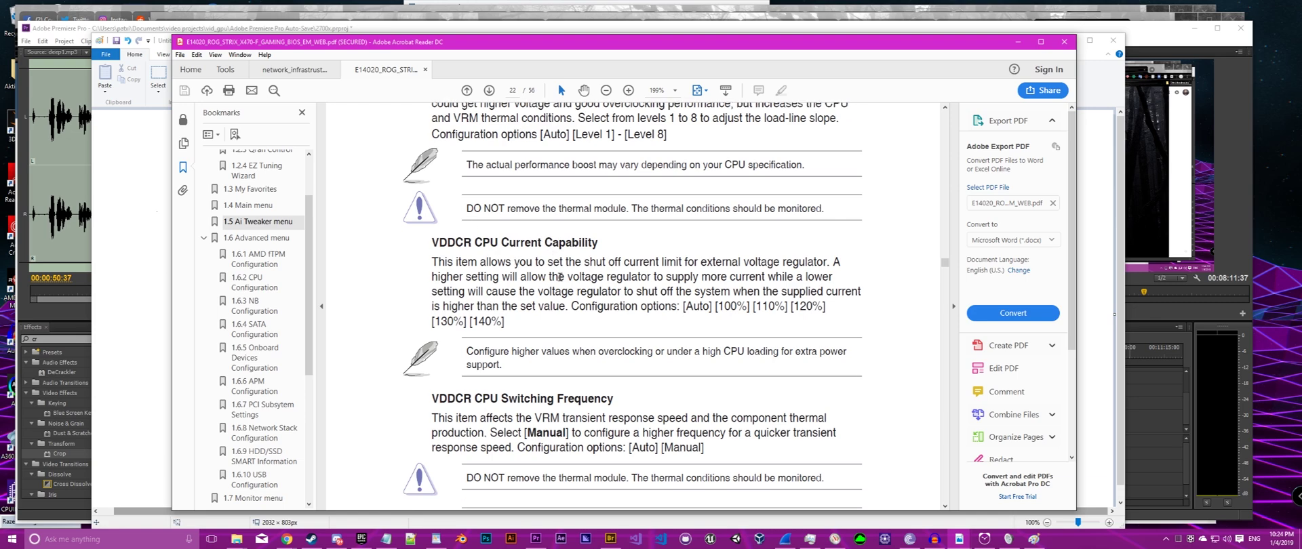
{"action": "scroll", "coordinate": [564, 273], "scroll_direction": "down", "scroll_amount": 2}
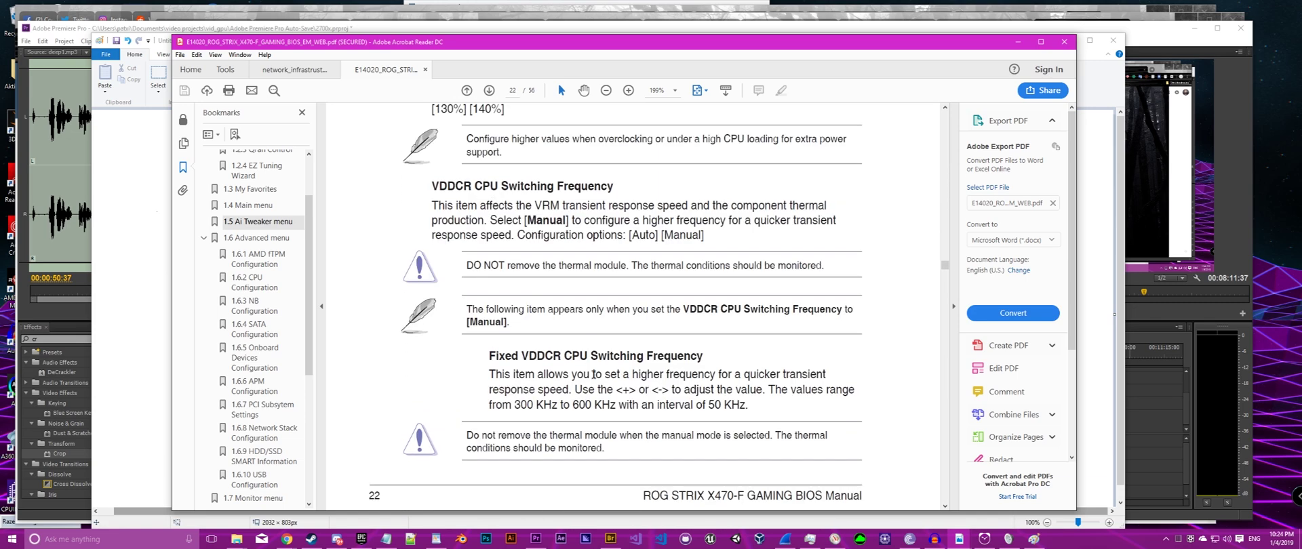
{"action": "scroll", "coordinate": [519, 201], "scroll_direction": "down", "scroll_amount": 1}
{"action": "scroll", "coordinate": [560, 338], "scroll_direction": "down", "scroll_amount": 10}
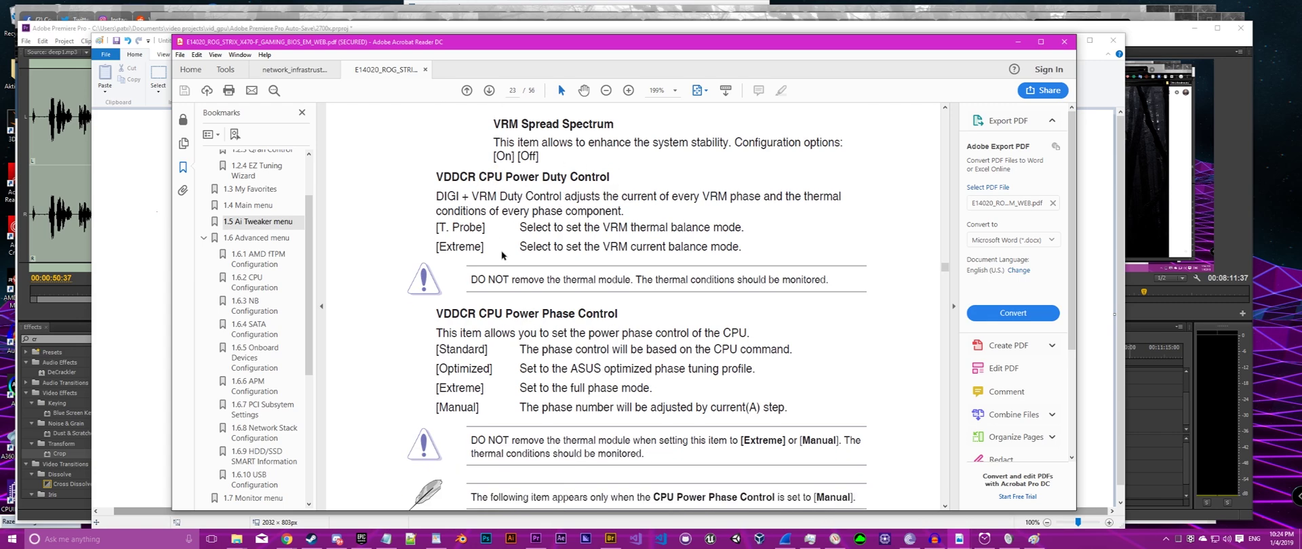
{"action": "scroll", "coordinate": [508, 284], "scroll_direction": "down", "scroll_amount": 6}
{"action": "scroll", "coordinate": [512, 339], "scroll_direction": "down", "scroll_amount": 2}
{"action": "scroll", "coordinate": [516, 373], "scroll_direction": "down", "scroll_amount": 2}
{"action": "left_click_drag", "start_coordinate": [516, 381], "coordinate": [577, 391]}
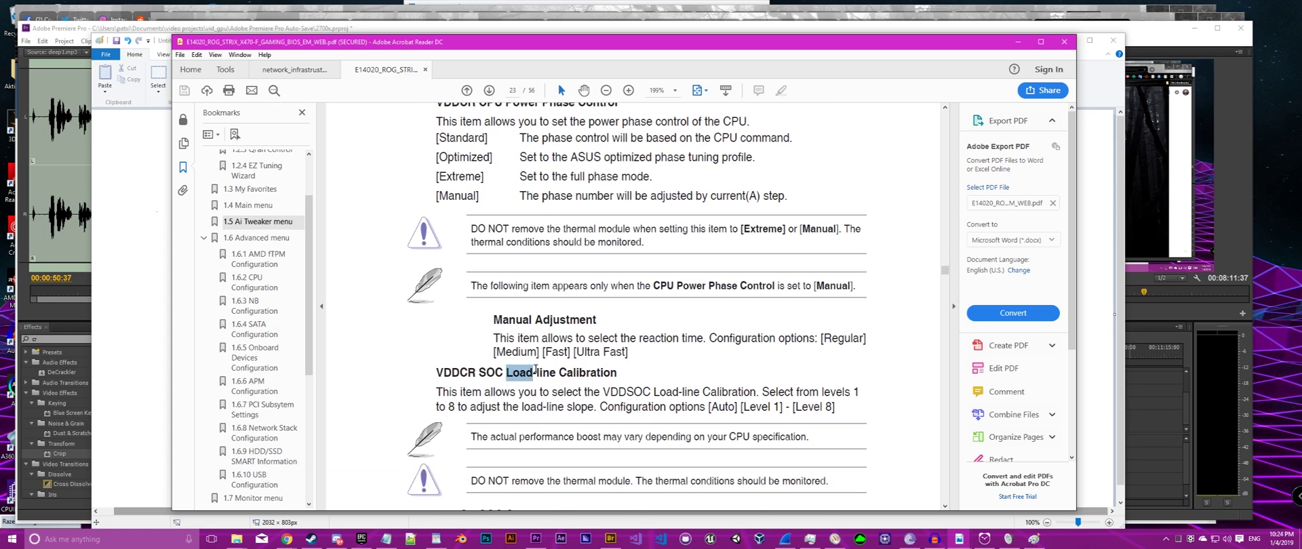
{"action": "left_click", "coordinate": [578, 391]}
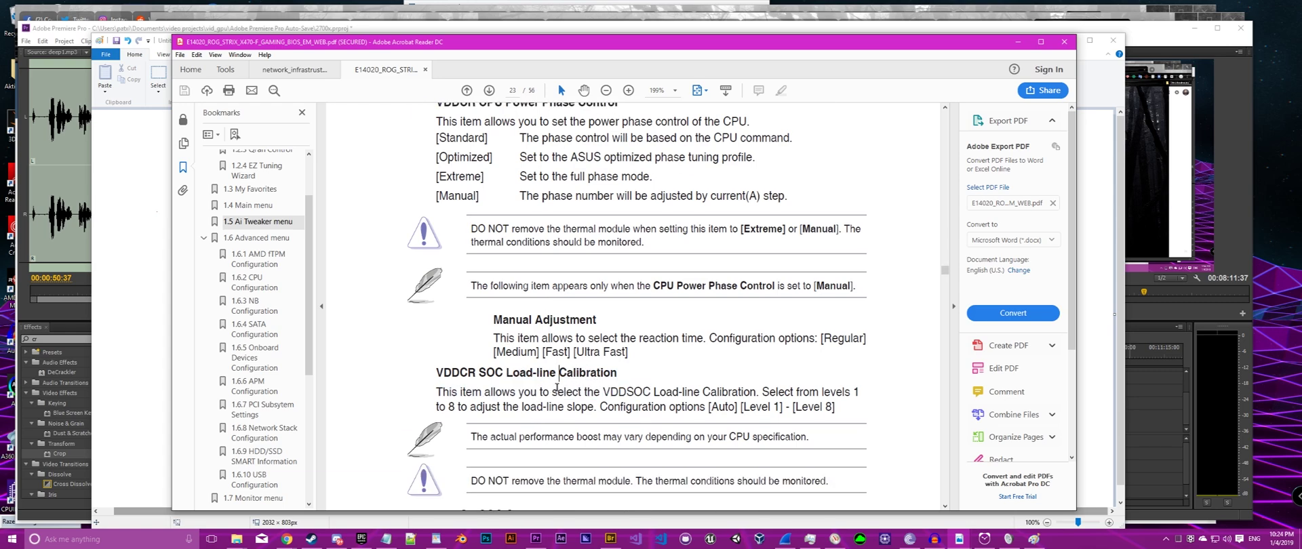